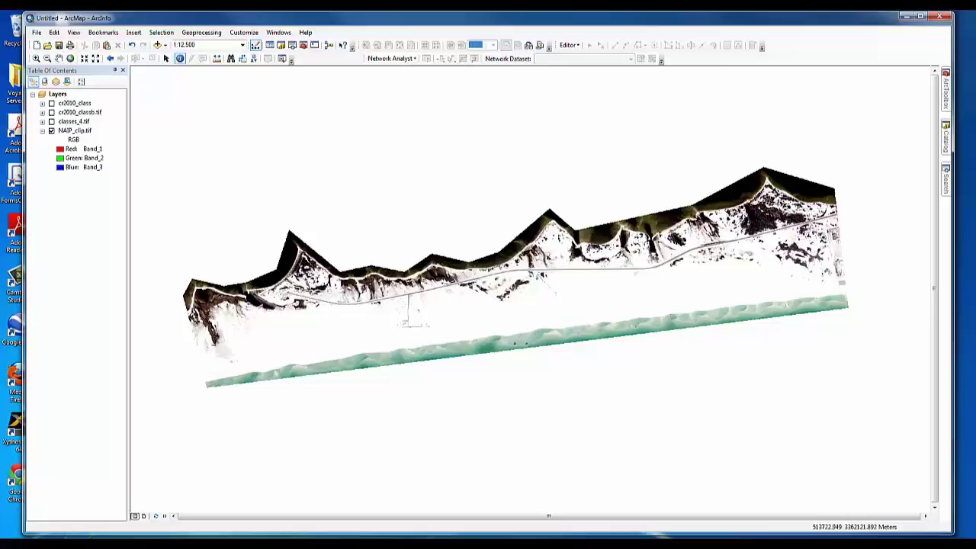
Step: Check Spatial Analyst in the Customize > Extensions list and close it
{"action": "left_click", "coordinate": [249, 34]}
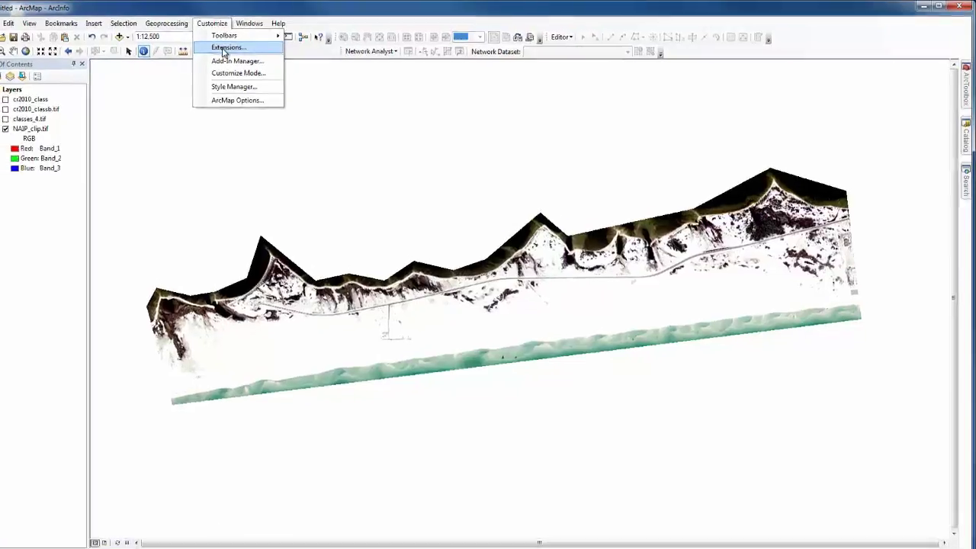
{"action": "left_click", "coordinate": [244, 48]}
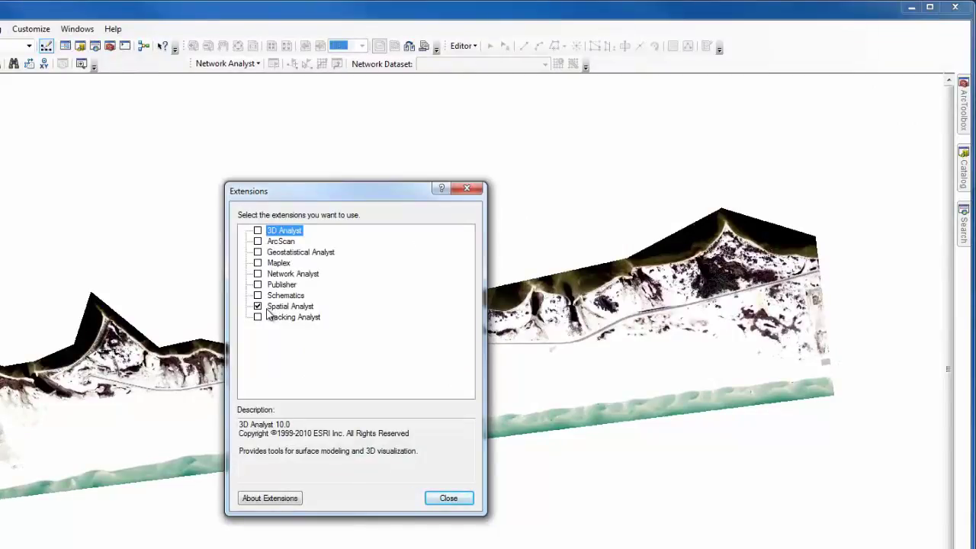
{"action": "left_click", "coordinate": [448, 500]}
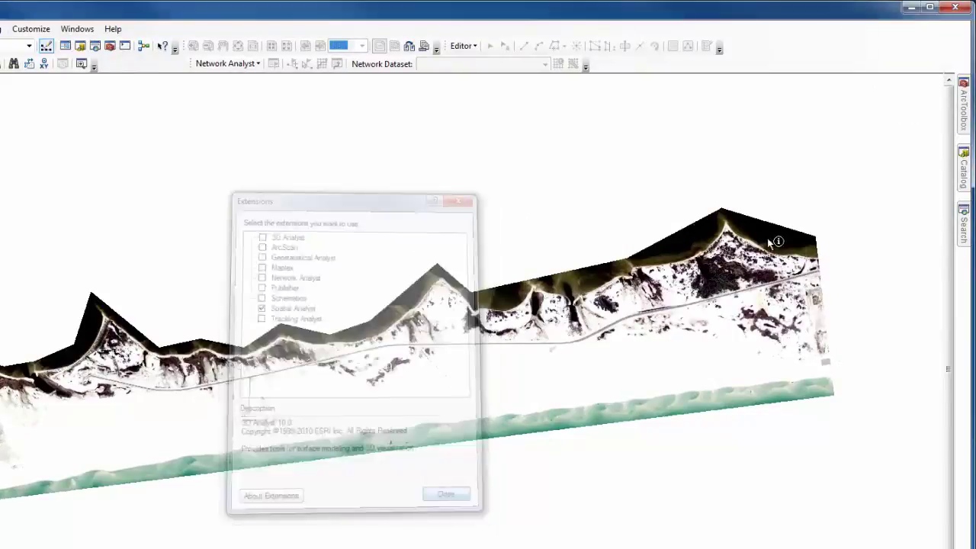
Step: Launch Iso Cluster Unsupervised Classification from ArcToolbox's Spatial Analyst Tools > Multivariate
{"action": "left_click", "coordinate": [963, 114]}
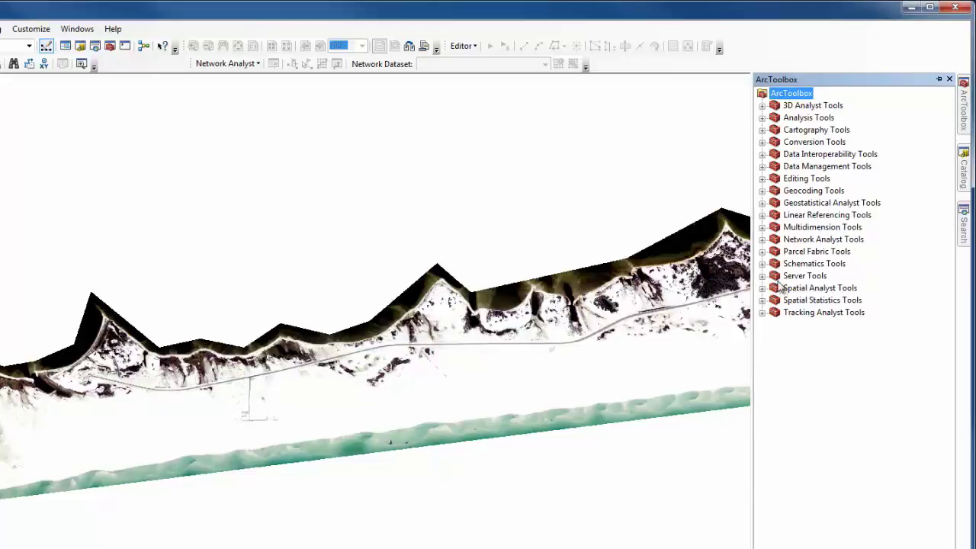
{"action": "left_click", "coordinate": [762, 288]}
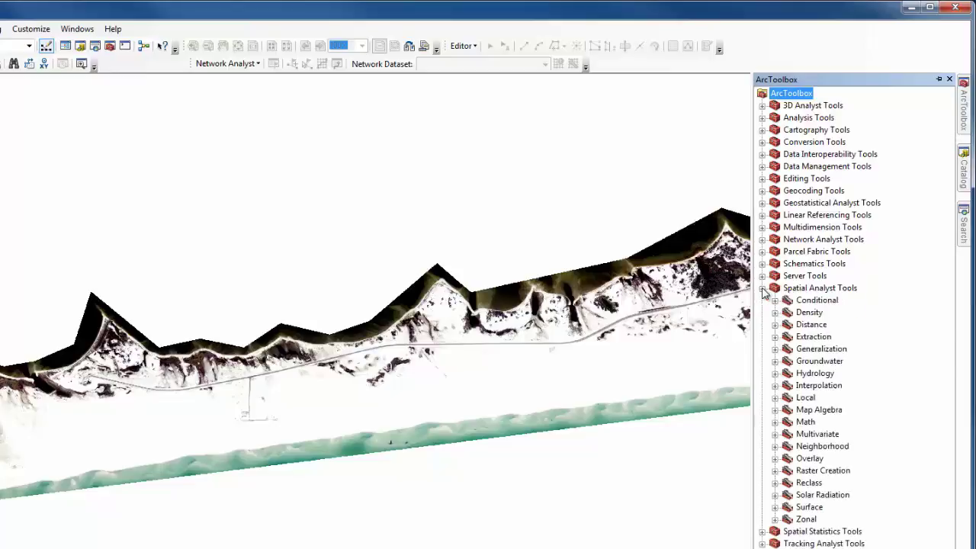
{"action": "left_click", "coordinate": [774, 433]}
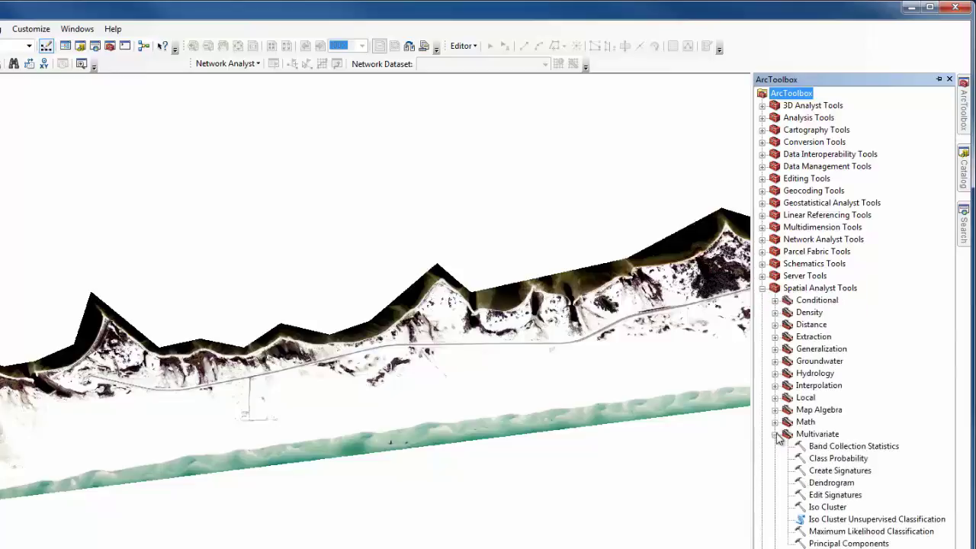
{"action": "left_click", "coordinate": [842, 520]}
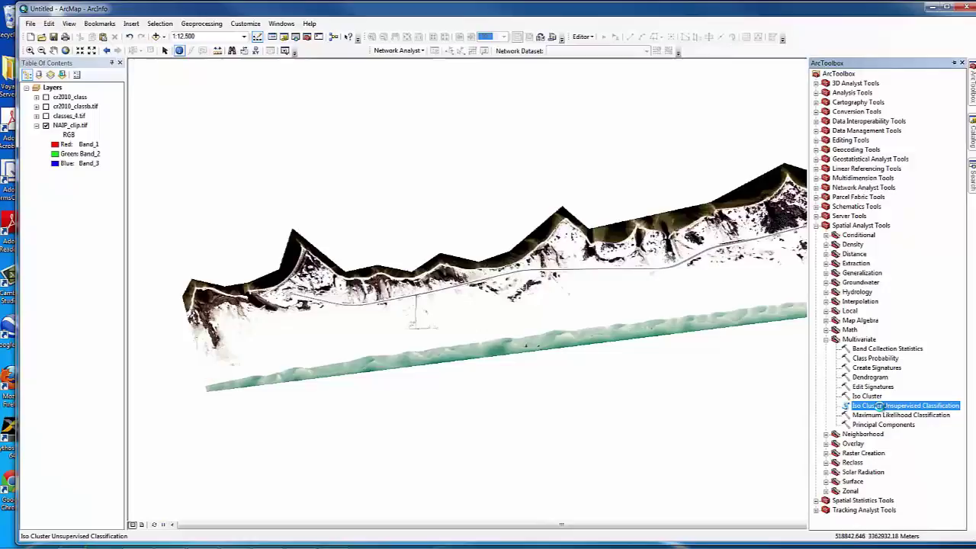
{"action": "double_click", "coordinate": [879, 406]}
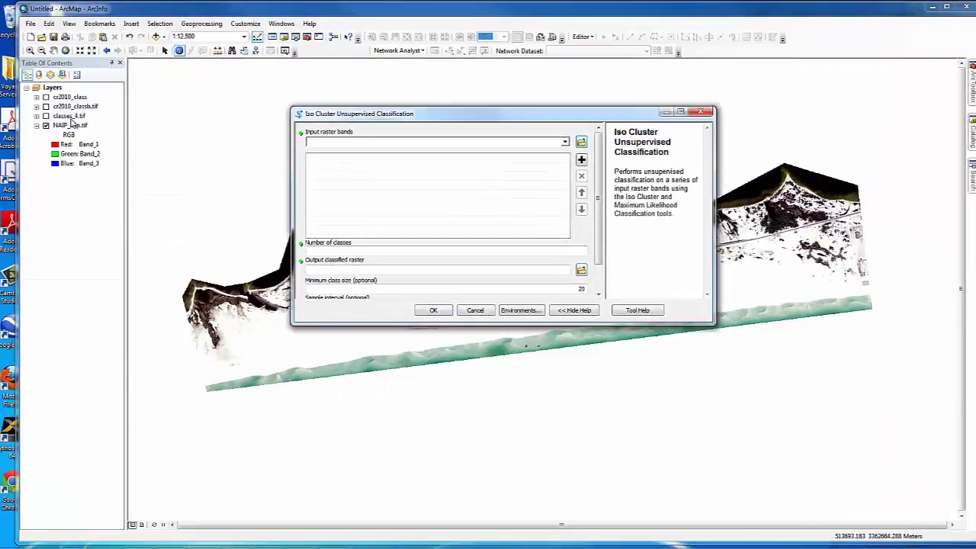
Step: Give Iso Cluster input NAIP_clip.tif, 30 classes and output t1, checking minimum class size
{"action": "left_click_drag", "start_coordinate": [73, 125], "coordinate": [480, 145]}
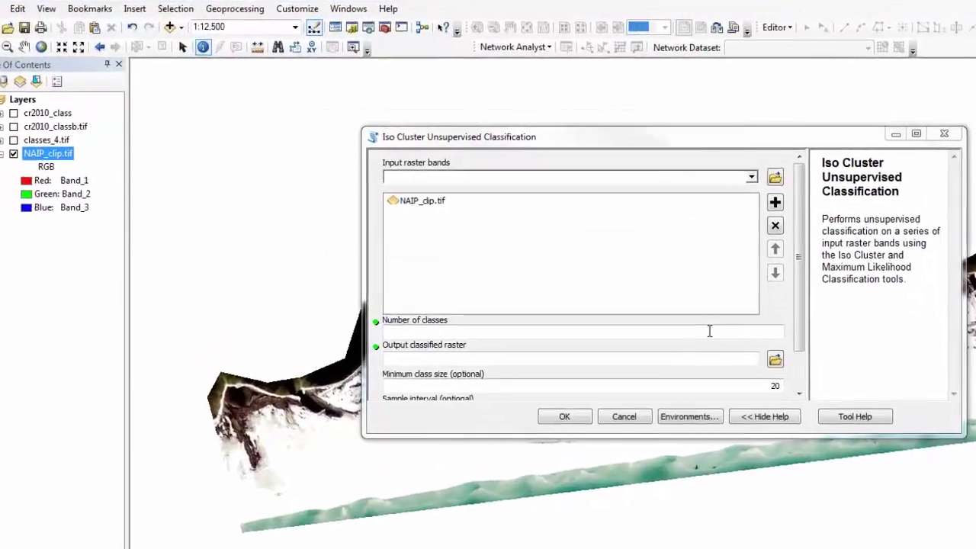
{"action": "left_click", "coordinate": [533, 250]}
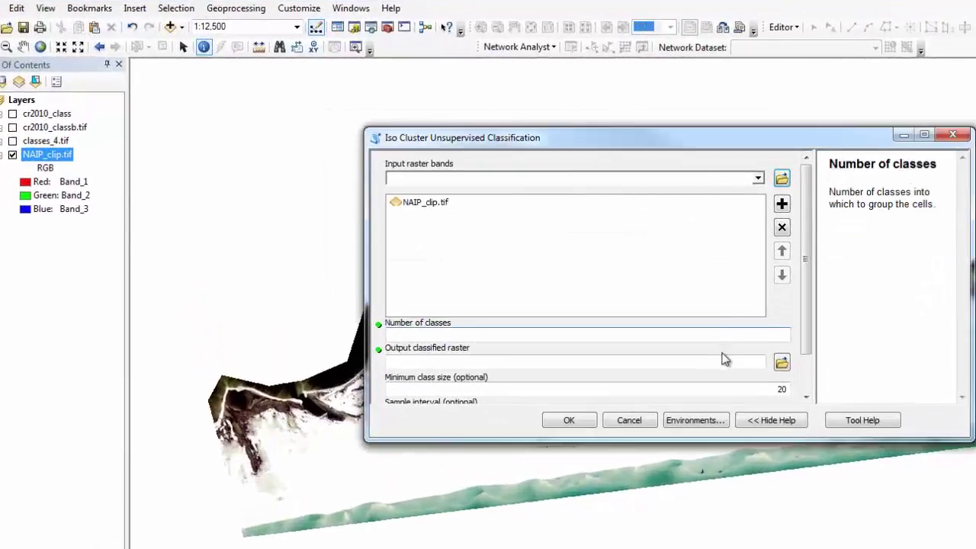
{"action": "type", "text": "30"}
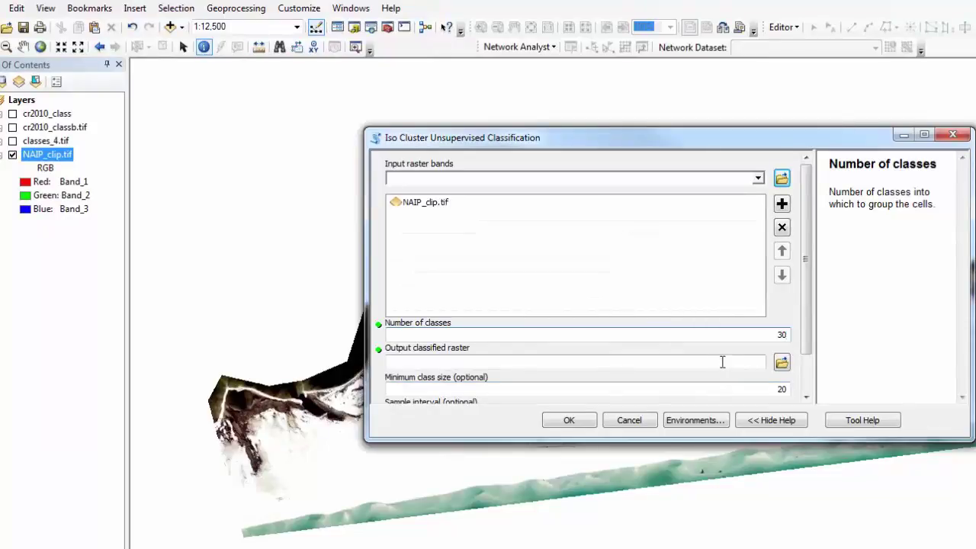
{"action": "left_click", "coordinate": [782, 363]}
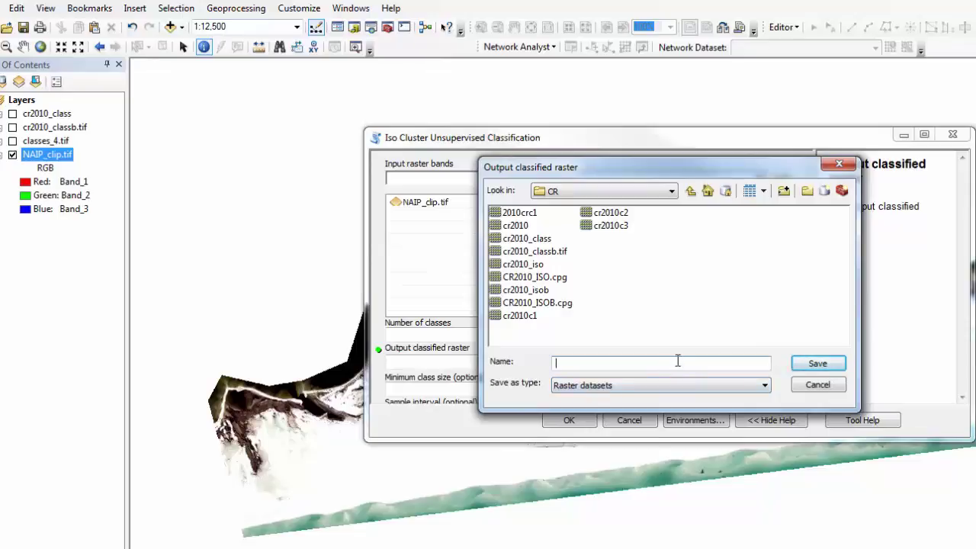
{"action": "type", "text": "t1"}
{"action": "left_click", "coordinate": [809, 366]}
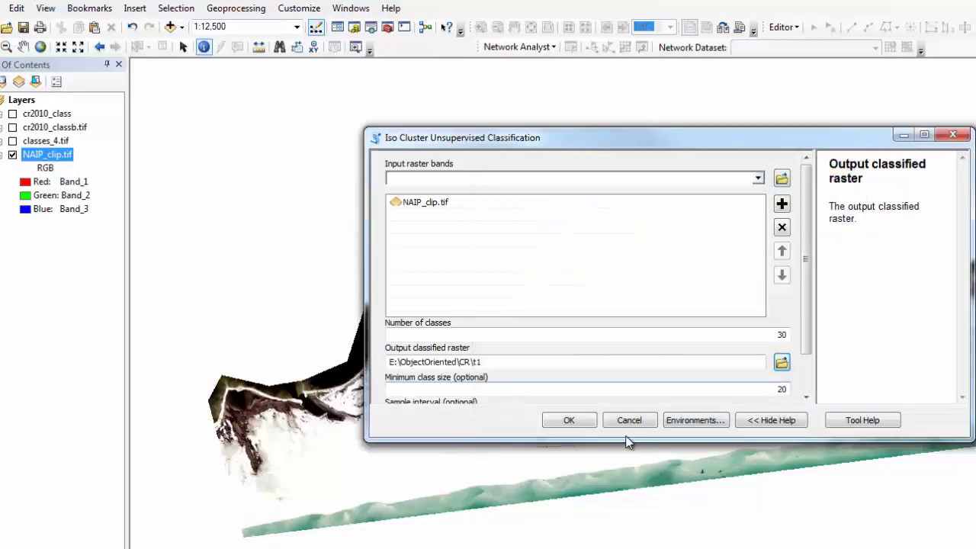
{"action": "scroll", "coordinate": [792, 359], "scroll_direction": "down", "scroll_amount": 2}
{"action": "scroll", "coordinate": [770, 362], "scroll_direction": "down", "scroll_amount": 1}
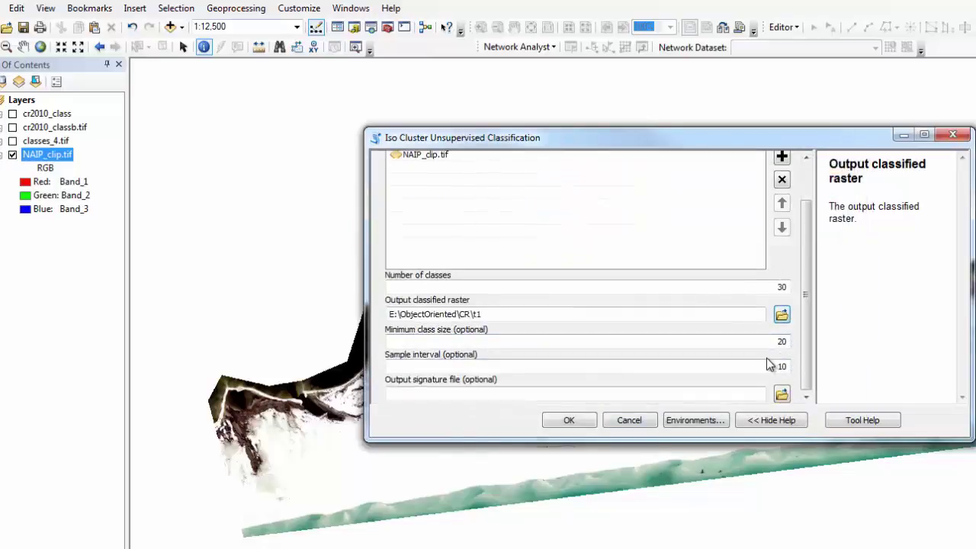
{"action": "left_click", "coordinate": [759, 342]}
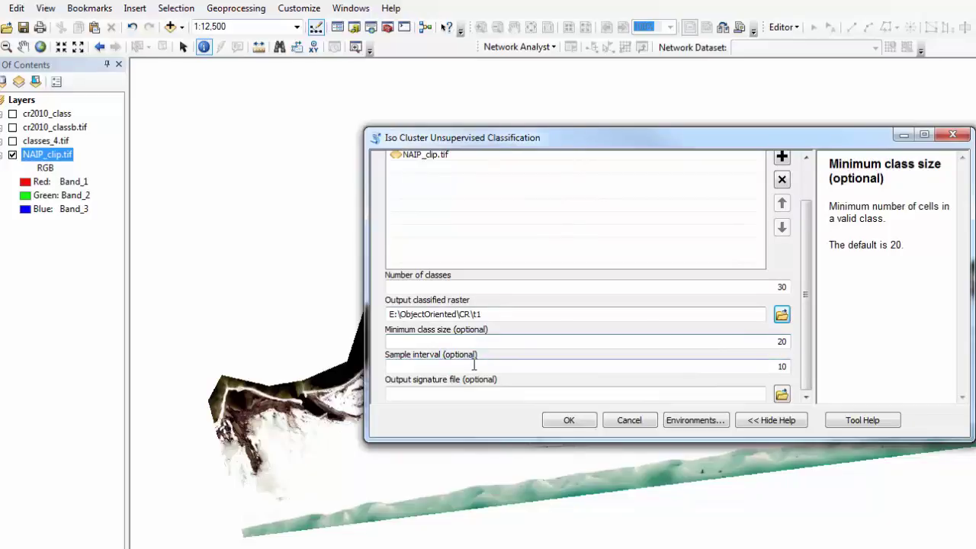
{"action": "left_click", "coordinate": [779, 343]}
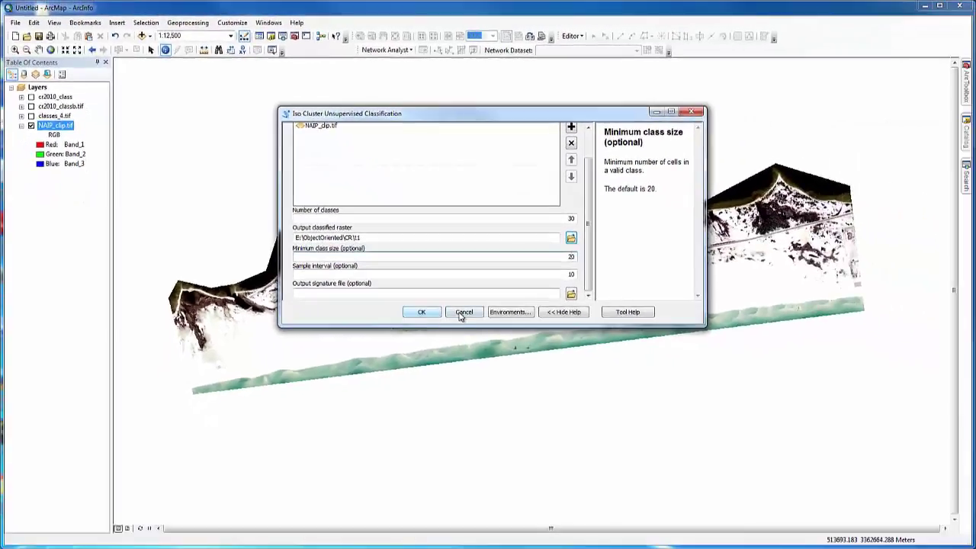
Step: Run the classification, then display cr2010_class with its 17-class legend and zoom in
{"action": "left_click", "coordinate": [462, 313]}
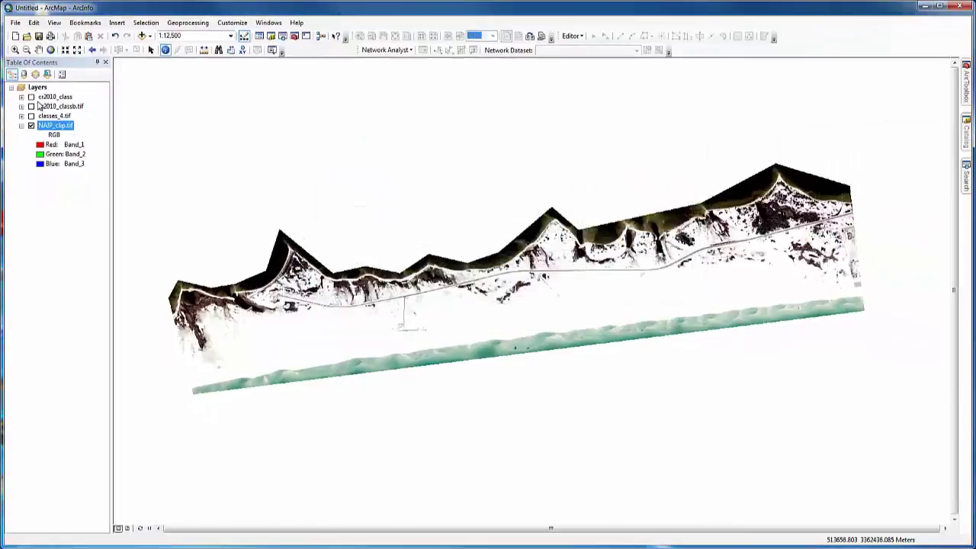
{"action": "left_click", "coordinate": [31, 97]}
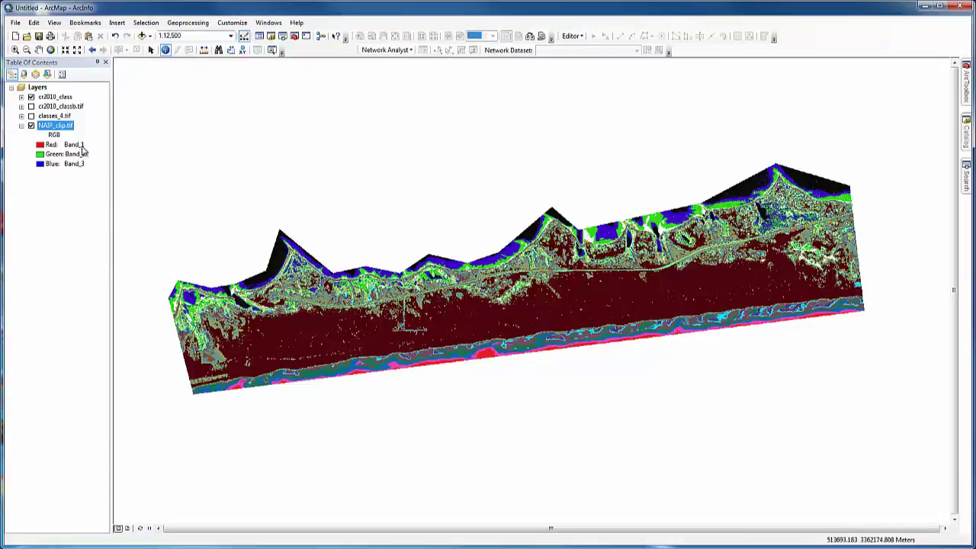
{"action": "left_click", "coordinate": [21, 97]}
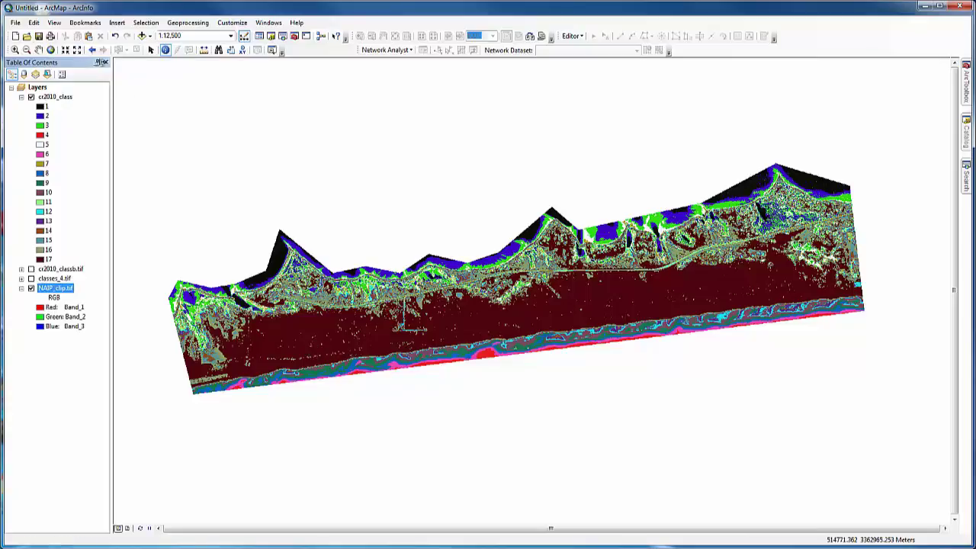
{"action": "left_click", "coordinate": [150, 50]}
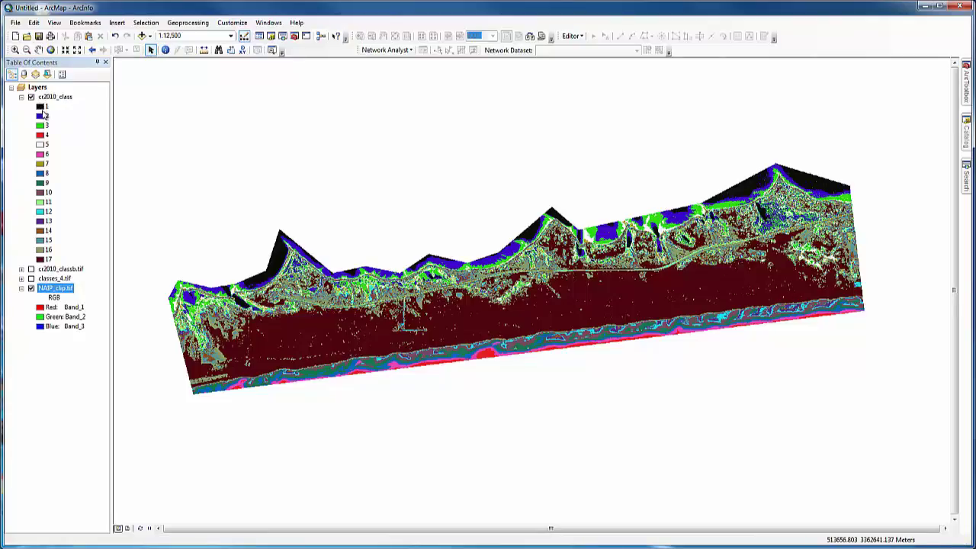
{"action": "scroll", "coordinate": [327, 327], "scroll_direction": "up", "scroll_amount": 2}
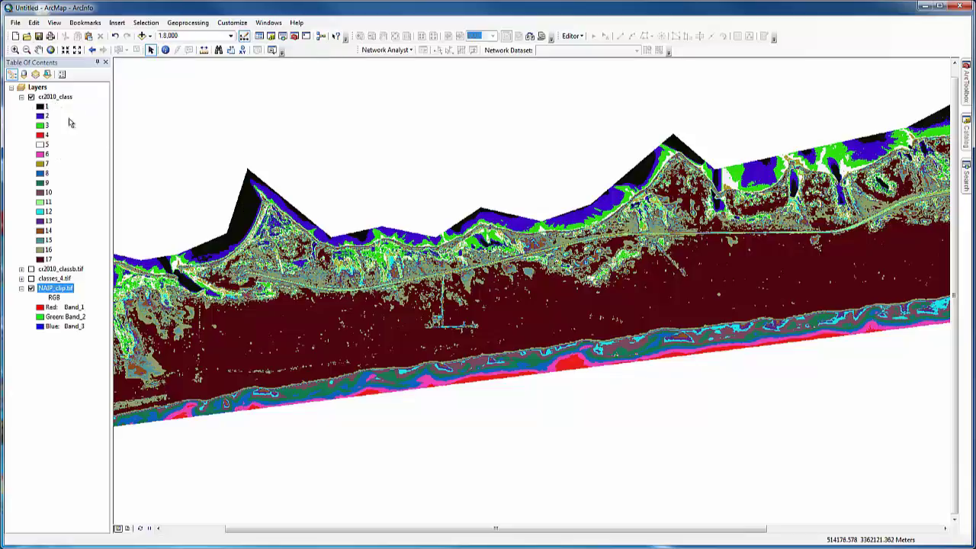
Step: Recolour class 1 of cr2010_class light blue
{"action": "double_click", "coordinate": [41, 107]}
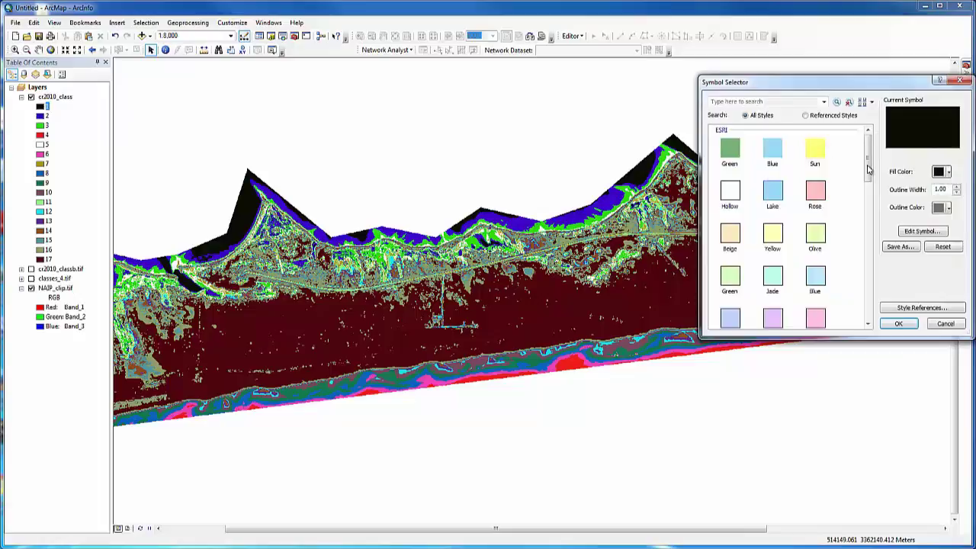
{"action": "left_click", "coordinate": [770, 157]}
{"action": "left_click", "coordinate": [898, 323]}
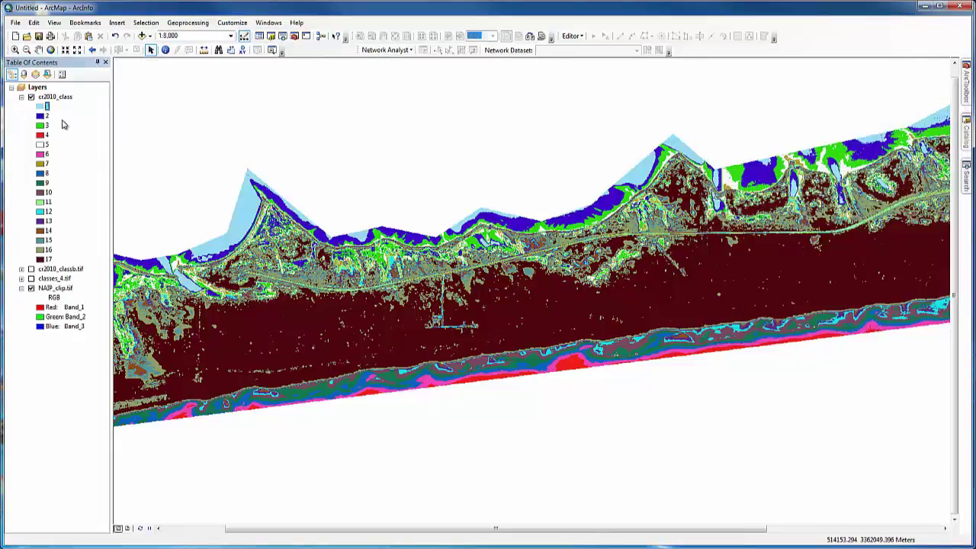
Step: Give class 3 of cr2010_class a red fill
{"action": "double_click", "coordinate": [41, 126]}
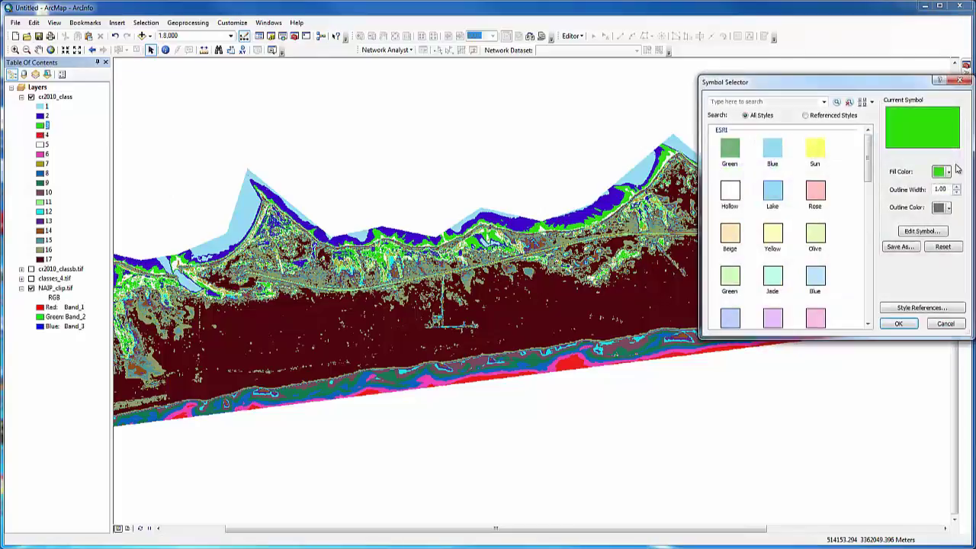
{"action": "left_click", "coordinate": [948, 172]}
{"action": "left_click", "coordinate": [896, 229]}
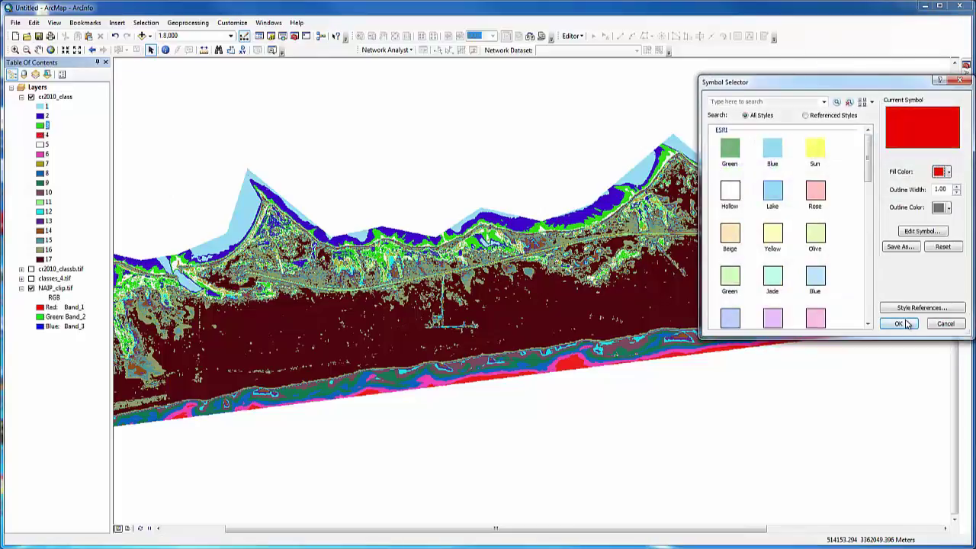
{"action": "left_click", "coordinate": [898, 323]}
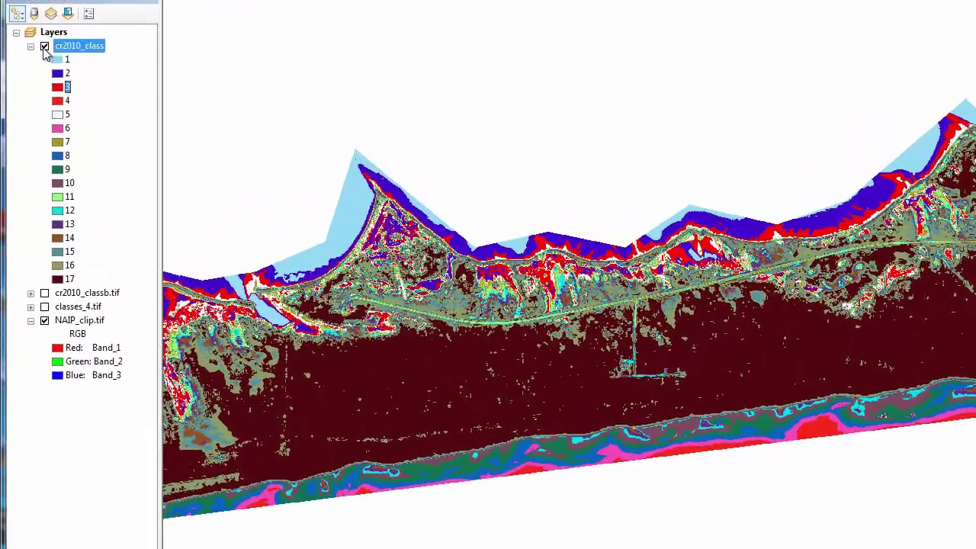
Step: Hide cr2010_class and display cr2010_classb.tif with its class legend expanded
{"action": "left_click", "coordinate": [34, 82]}
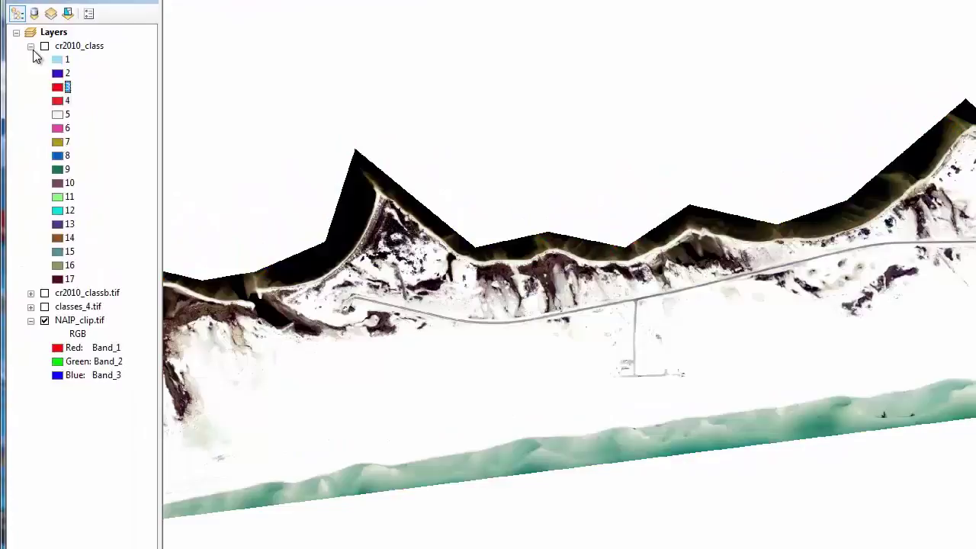
{"action": "left_click", "coordinate": [44, 60]}
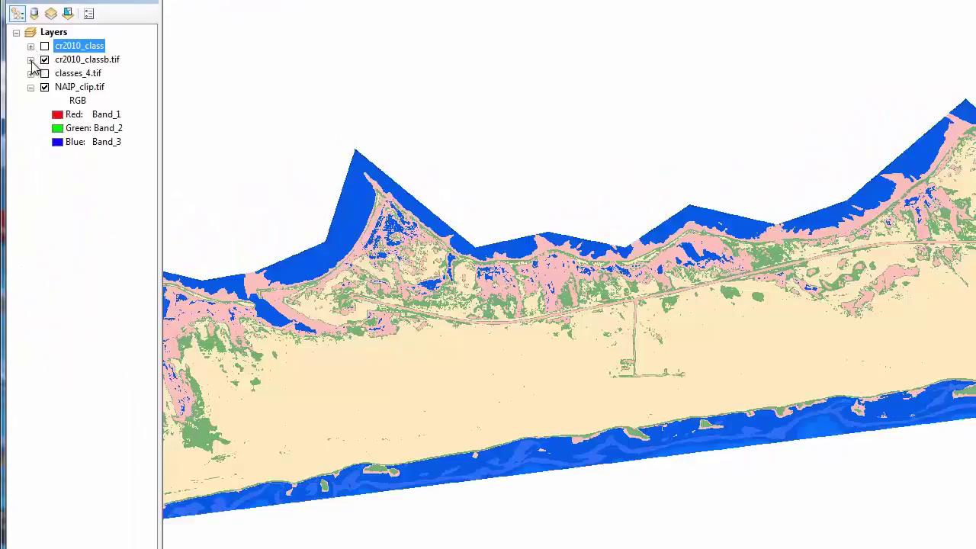
{"action": "left_click", "coordinate": [30, 59]}
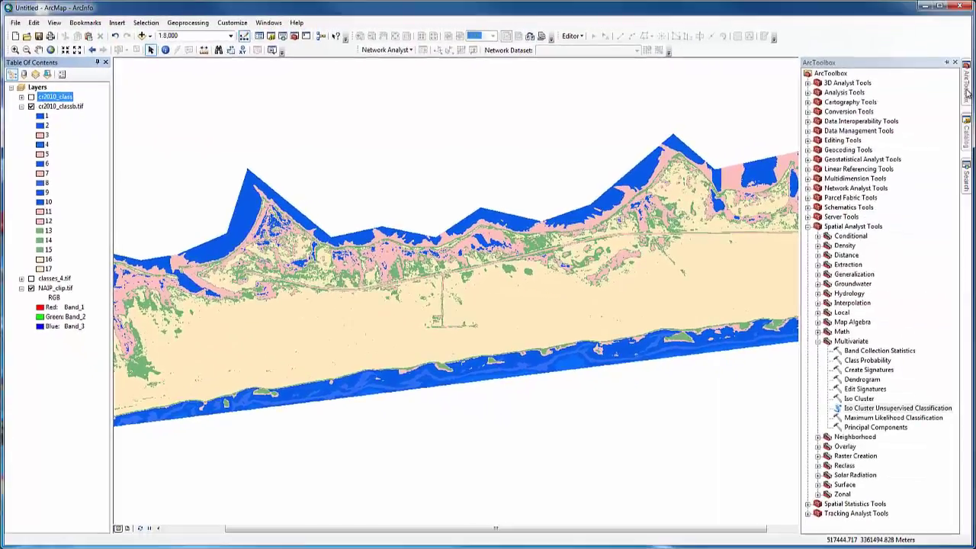
Step: Collapse Multivariate in ArcToolbox and launch Reclassify from Spatial Analyst Tools
{"action": "left_click", "coordinate": [897, 408]}
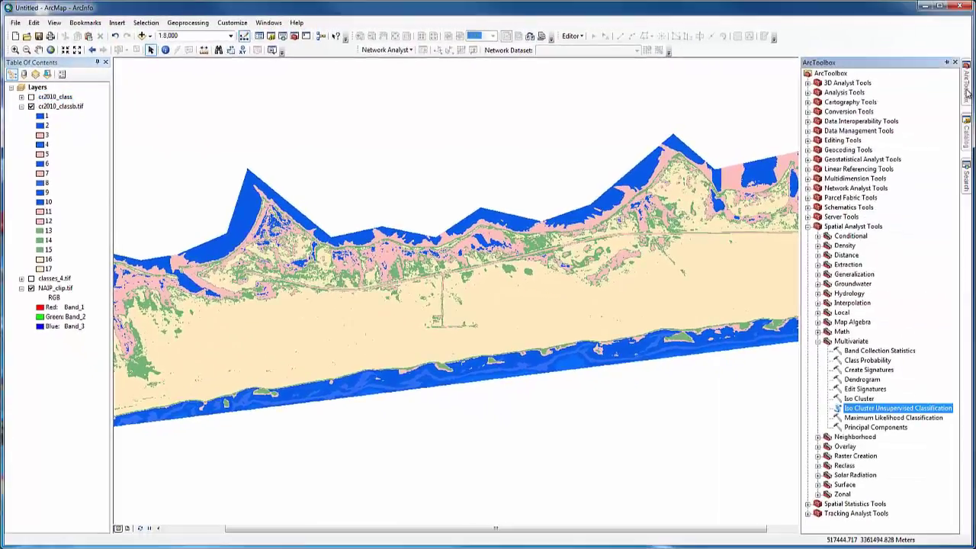
{"action": "left_click", "coordinate": [817, 341]}
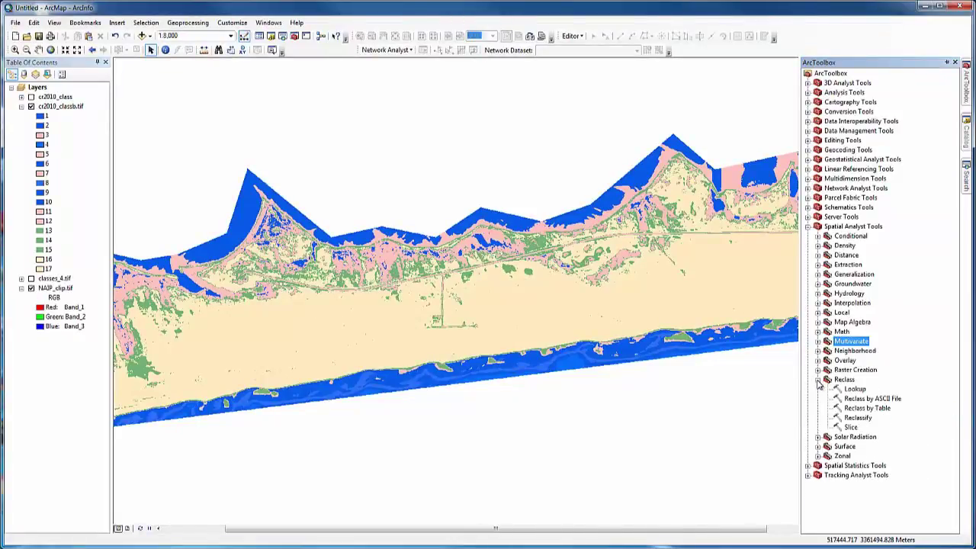
{"action": "double_click", "coordinate": [854, 418]}
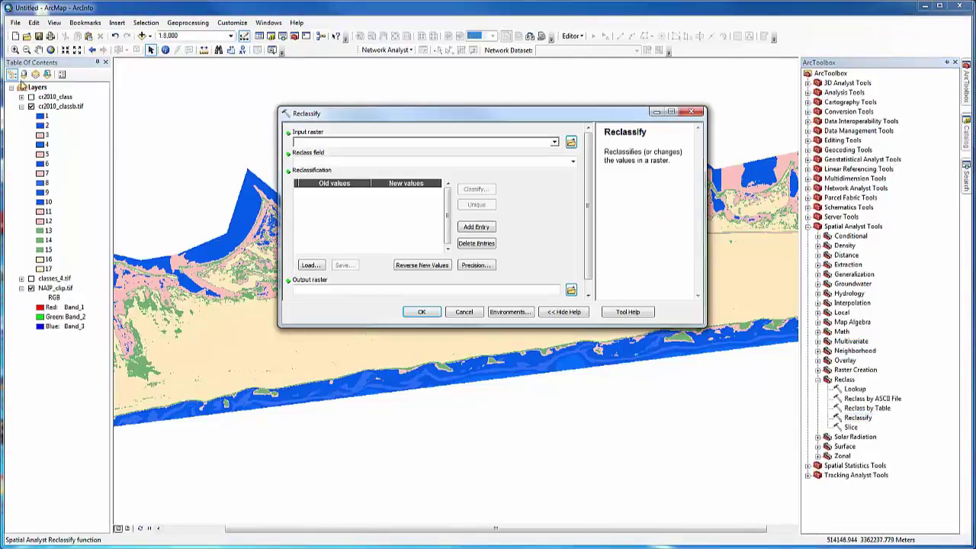
Step: Load cr2010_classb.tif into Reclassify on the VALUE field and begin editing new values
{"action": "mouse_move", "coordinate": [62, 107]}
{"action": "left_mouse_down"}
{"action": "mouse_move", "coordinate": [147, 135]}
{"action": "mouse_move", "coordinate": [347, 143]}
{"action": "left_mouse_up"}
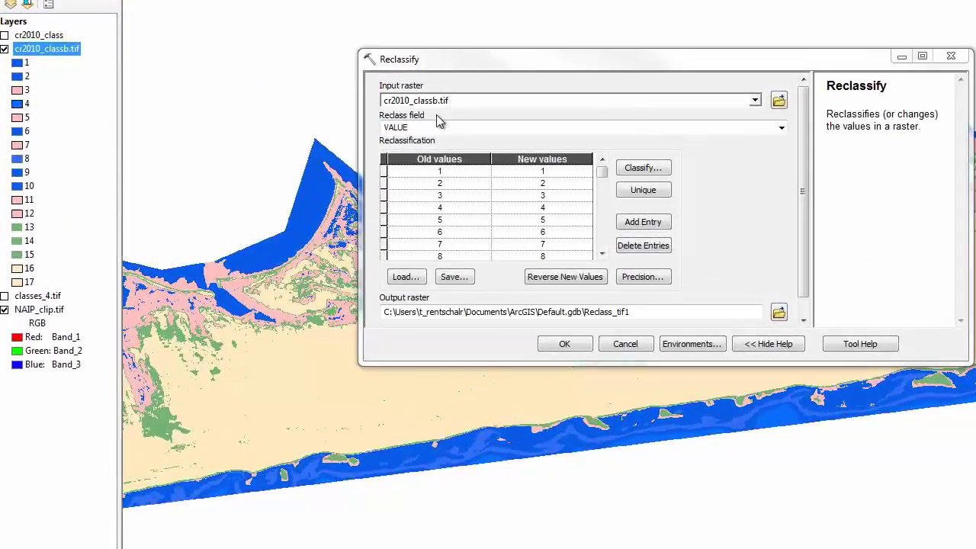
{"action": "left_click", "coordinate": [591, 135]}
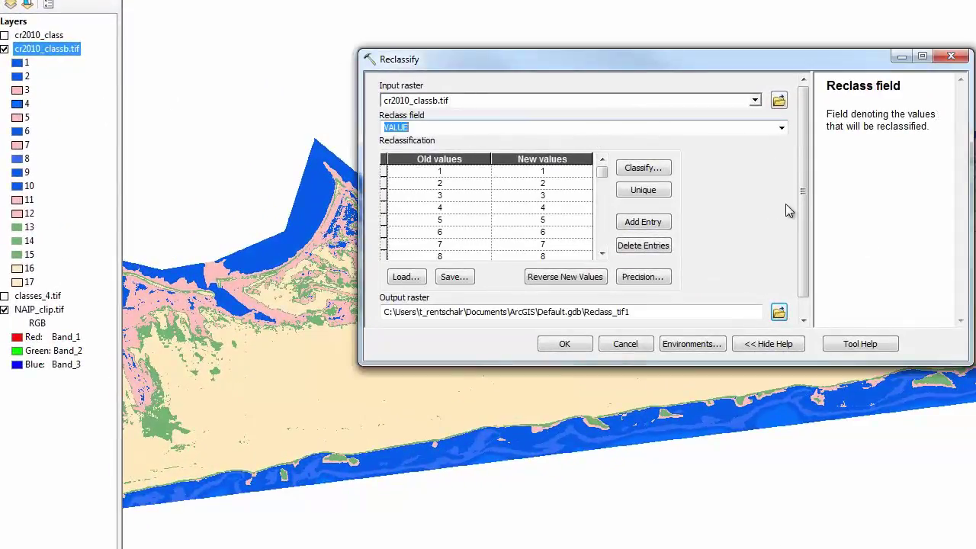
{"action": "left_click", "coordinate": [501, 183]}
{"action": "left_click", "coordinate": [545, 173]}
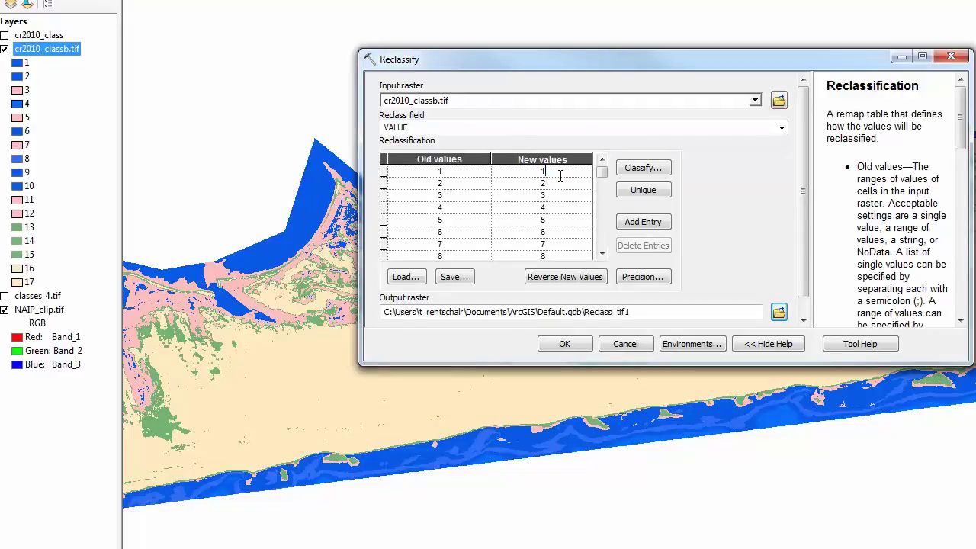
{"action": "key", "text": "Down"}
Step: Enter new values for classes 3–10: 3→2, 4→1, 5→2, 6→1, 8–10→1
{"action": "left_click", "coordinate": [578, 200]}
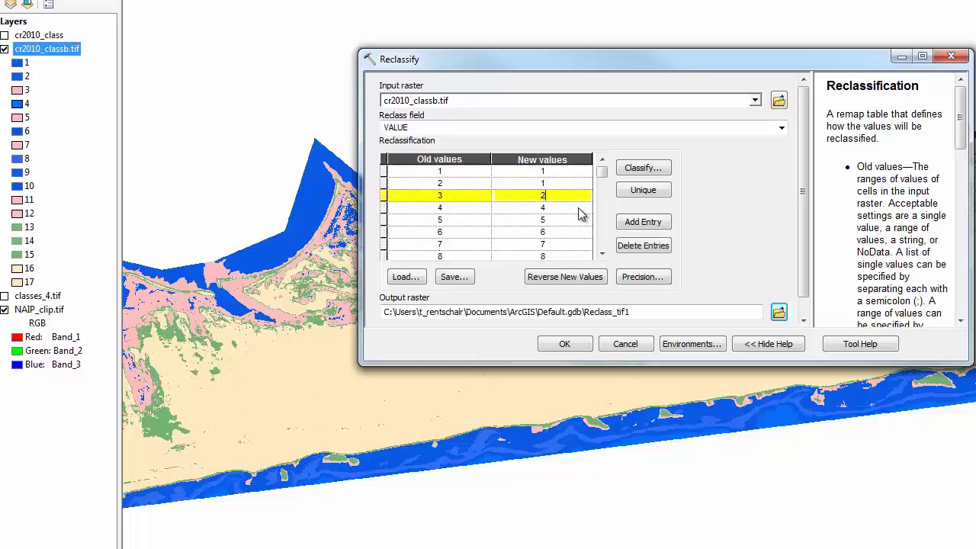
{"action": "left_click", "coordinate": [580, 207]}
{"action": "type", "text": "1"}
{"action": "key", "text": "Return"}
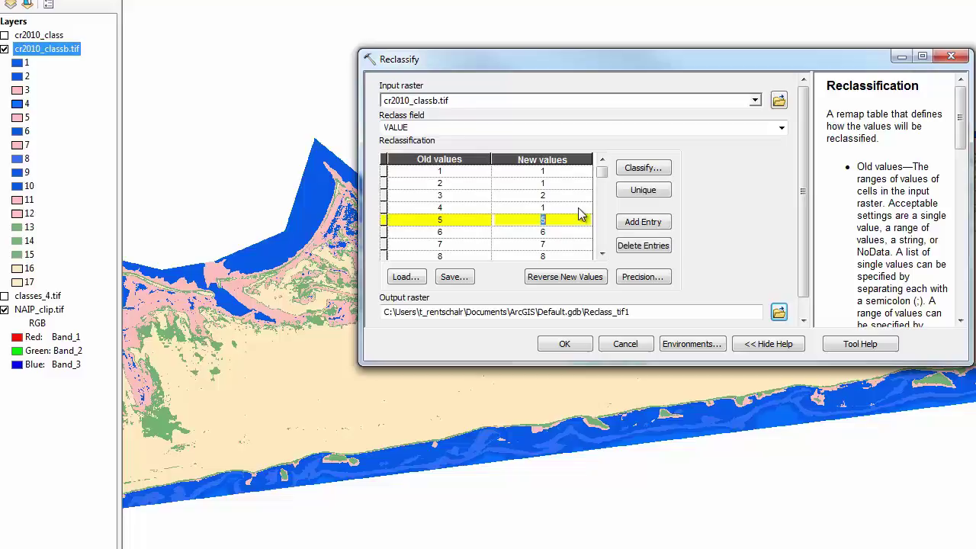
{"action": "type", "text": "2"}
{"action": "key", "text": "Return"}
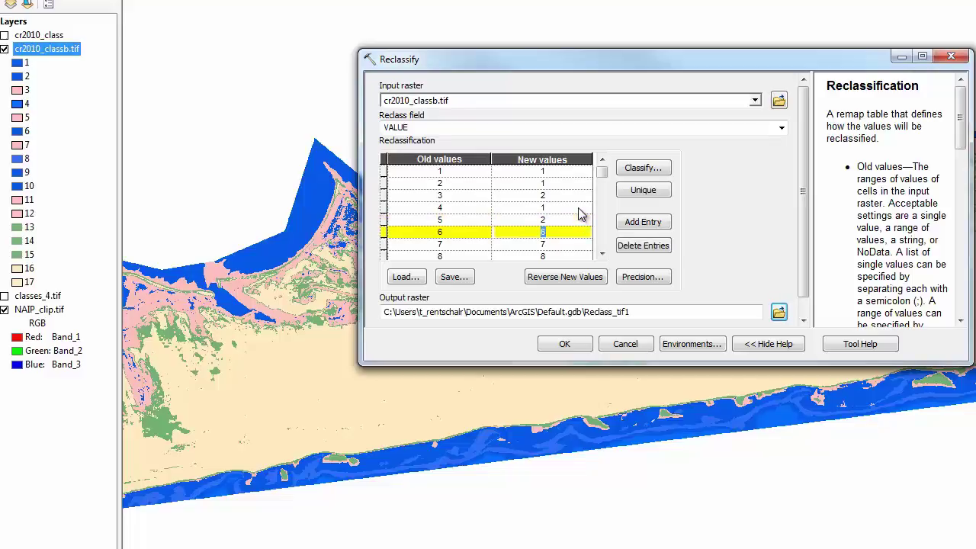
{"action": "type", "text": "1"}
{"action": "key", "text": "Return"}
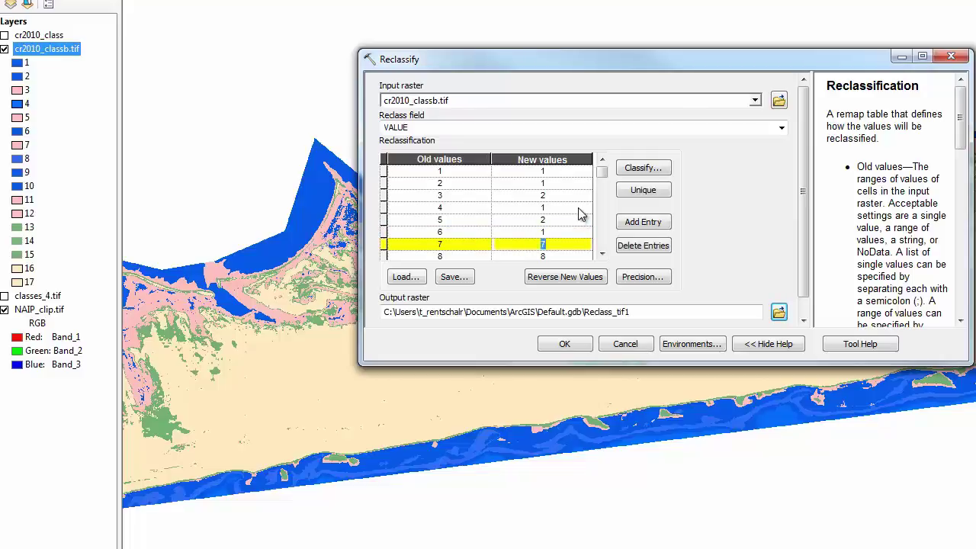
{"action": "key", "text": "Return"}
{"action": "type", "text": "1"}
{"action": "key", "text": "Return"}
{"action": "type", "text": "1"}
{"action": "key", "text": "Return"}
{"action": "type", "text": "1"}
{"action": "key", "text": "Return"}
Step: Map classes 11–12 to 2, 13–15 to 3, and 16–17 to 4
{"action": "type", "text": "2"}
{"action": "key", "text": "Return"}
{"action": "type", "text": "2"}
{"action": "key", "text": "Return"}
{"action": "type", "text": "3"}
{"action": "key", "text": "Return"}
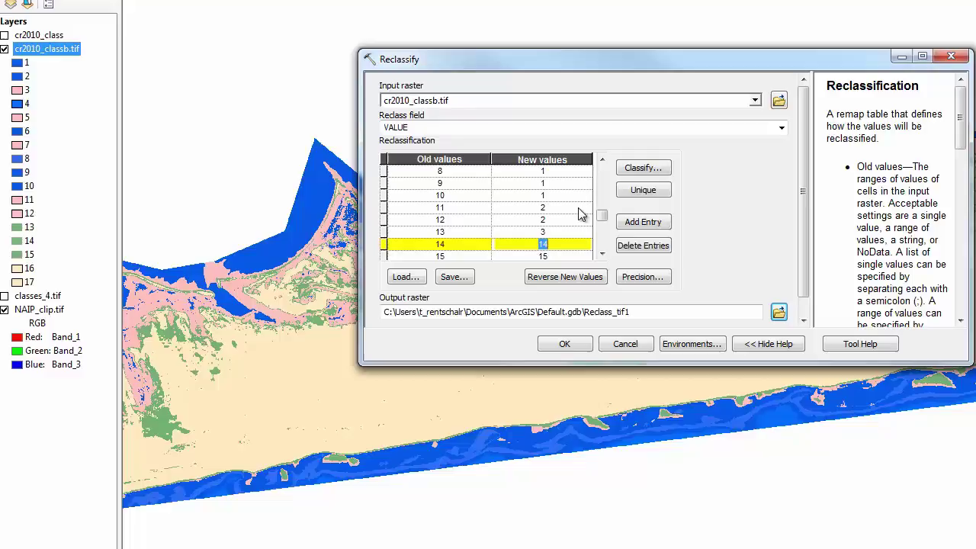
{"action": "type", "text": "3"}
{"action": "key", "text": "Return"}
{"action": "type", "text": "3"}
{"action": "key", "text": "Return"}
{"action": "type", "text": "4"}
{"action": "key", "text": "Return"}
{"action": "type", "text": "4"}
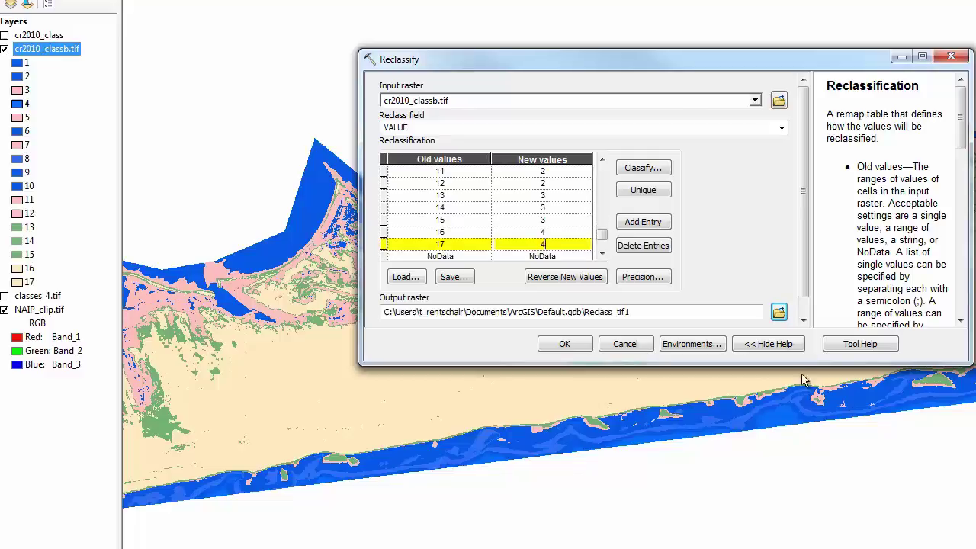
Step: Tick change missing values to NoData, cancel Reclassify, and hide cr2010_classb.tif
{"action": "left_click", "coordinate": [778, 312]}
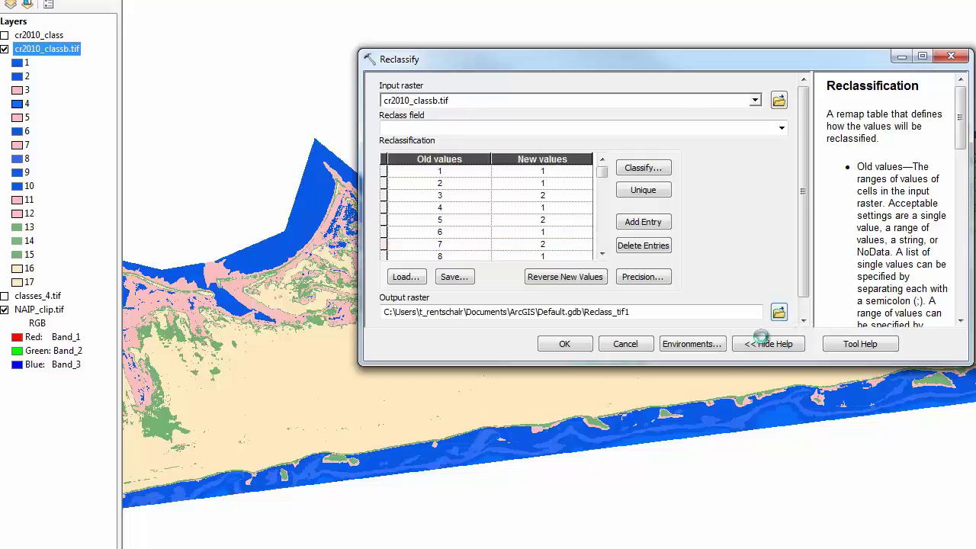
{"action": "key", "text": "Escape"}
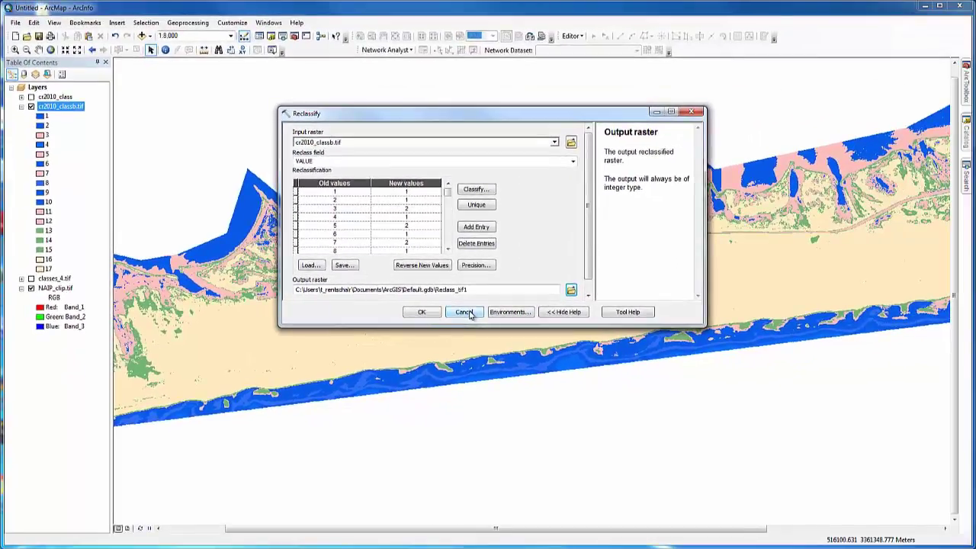
{"action": "scroll", "coordinate": [568, 281], "scroll_direction": "down", "scroll_amount": 1}
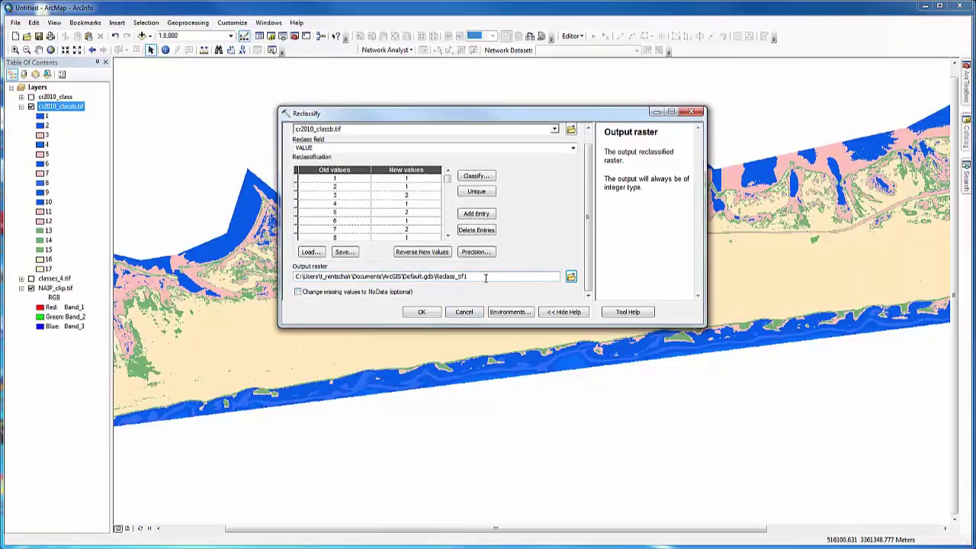
{"action": "left_click", "coordinate": [488, 293]}
{"action": "left_click", "coordinate": [465, 314]}
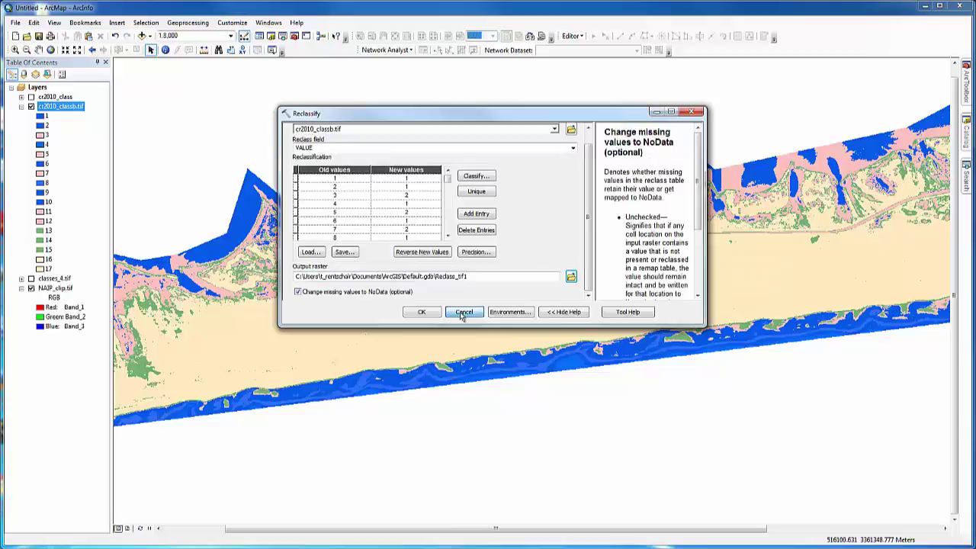
{"action": "left_click", "coordinate": [22, 107]}
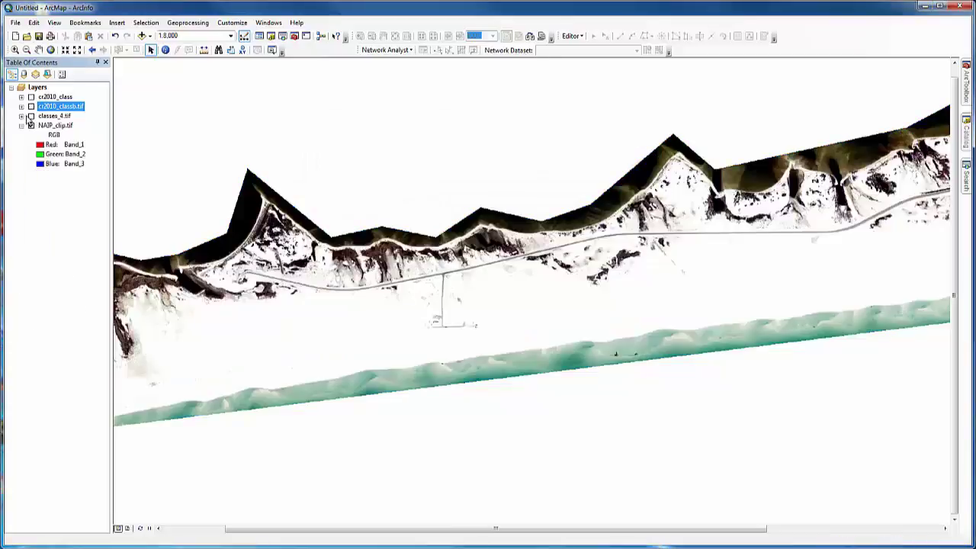
Step: Display classes_4.tif and launch Raster to Polygon from Conversion Tools > From Raster
{"action": "left_click", "coordinate": [31, 116]}
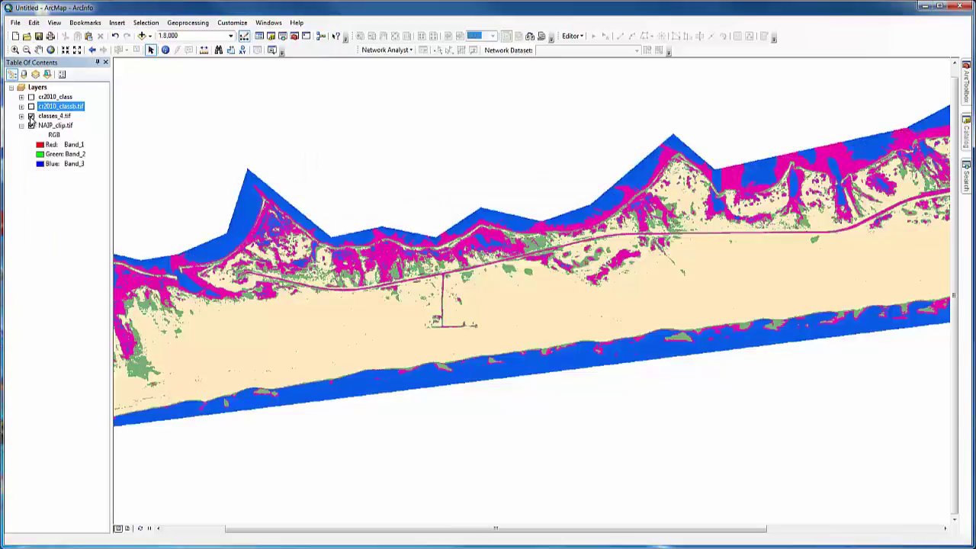
{"action": "left_click", "coordinate": [968, 90]}
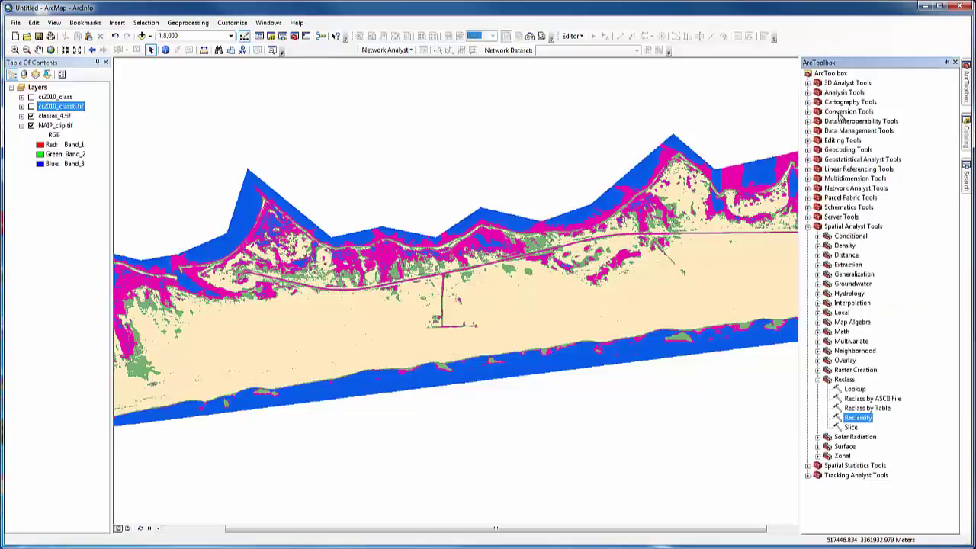
{"action": "double_click", "coordinate": [818, 226]}
{"action": "left_click", "coordinate": [808, 112]}
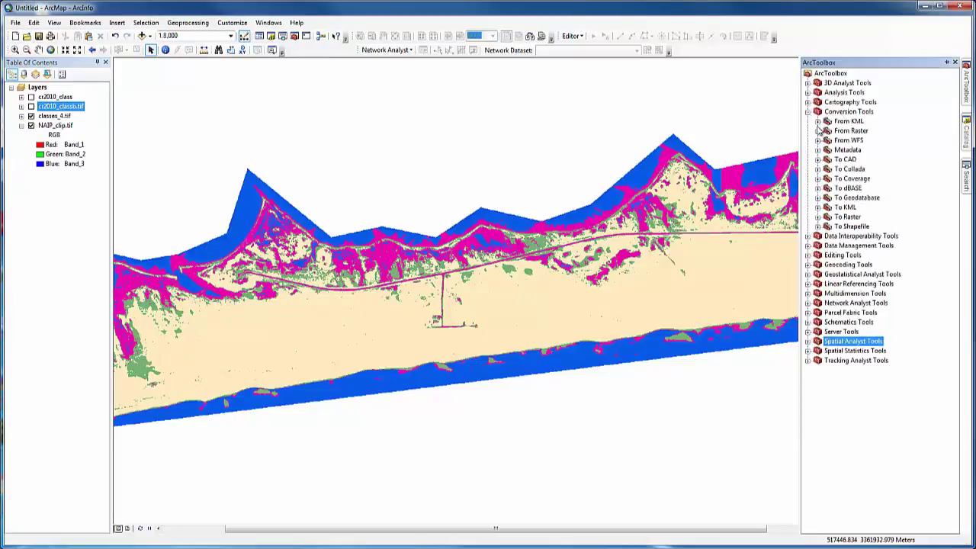
{"action": "left_click", "coordinate": [817, 131]}
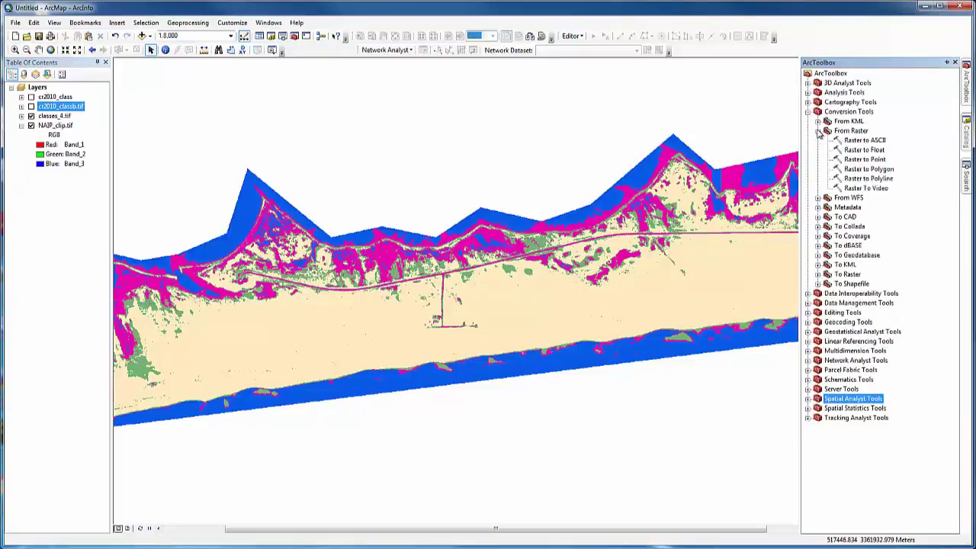
{"action": "left_click", "coordinate": [863, 171]}
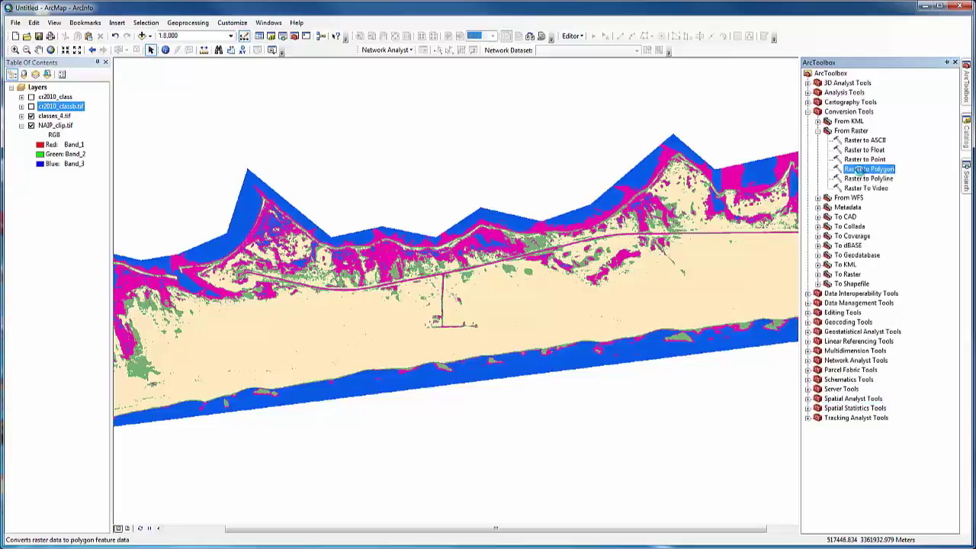
{"action": "double_click", "coordinate": [862, 170]}
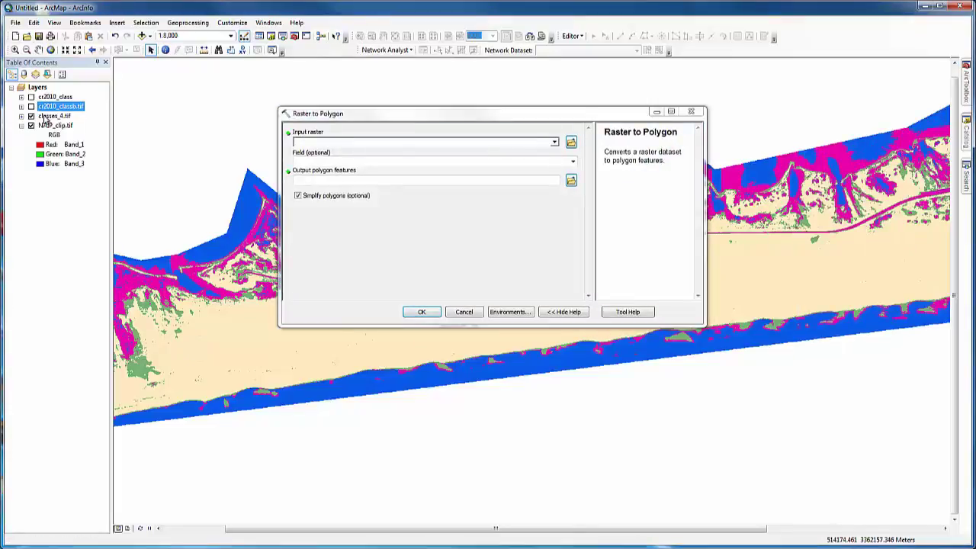
Step: Set classes_4.tif as the Raster to Polygon input and rast_pol.shp in the CR folder as output
{"action": "mouse_move", "coordinate": [54, 115]}
{"action": "left_mouse_down"}
{"action": "mouse_move", "coordinate": [317, 141]}
{"action": "mouse_move", "coordinate": [351, 156]}
{"action": "left_mouse_up"}
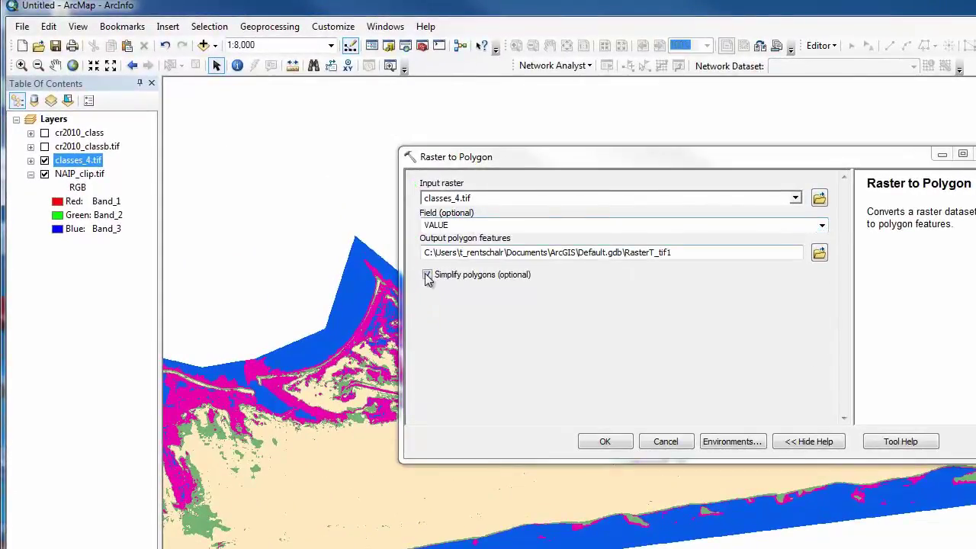
{"action": "left_click", "coordinate": [820, 254]}
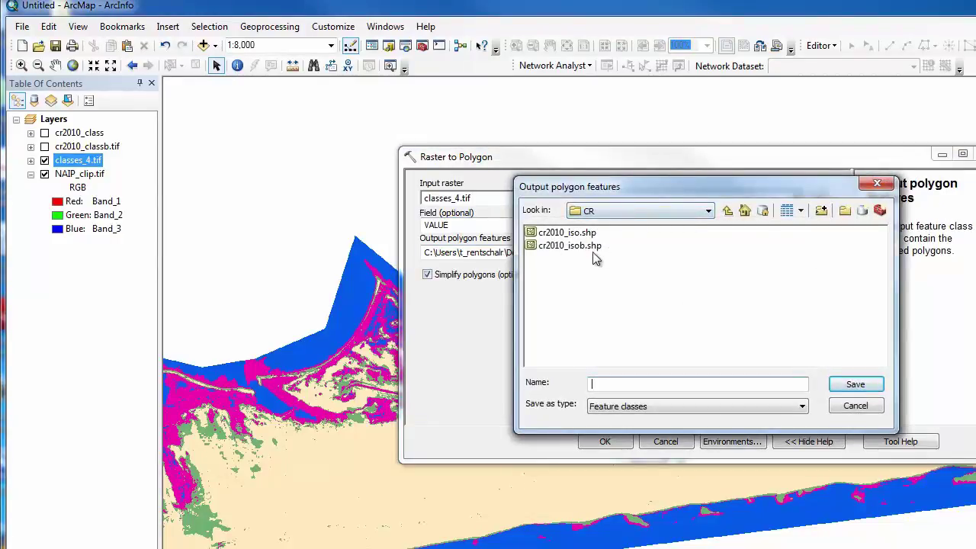
{"action": "left_click", "coordinate": [583, 245]}
{"action": "left_click", "coordinate": [663, 385]}
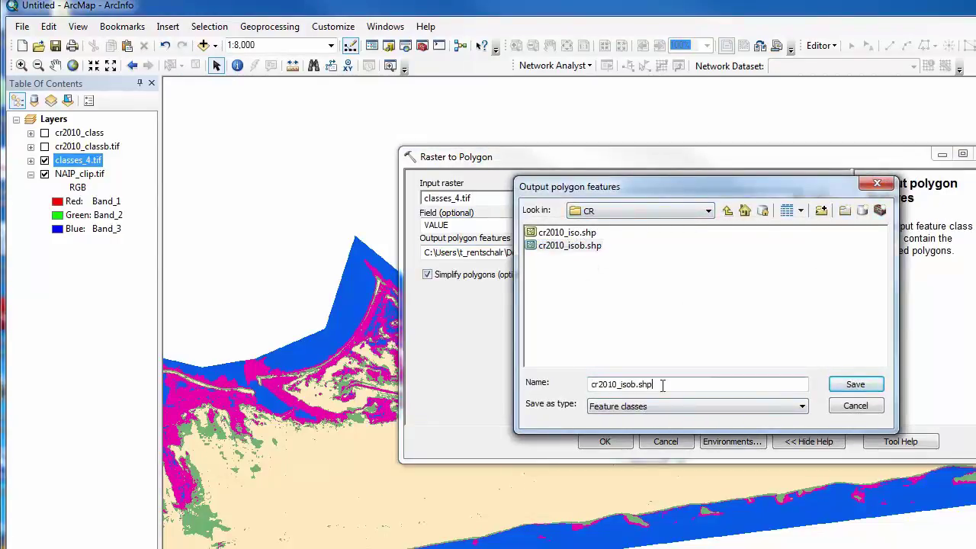
{"action": "left_click_drag", "start_coordinate": [662, 385], "coordinate": [573, 366]}
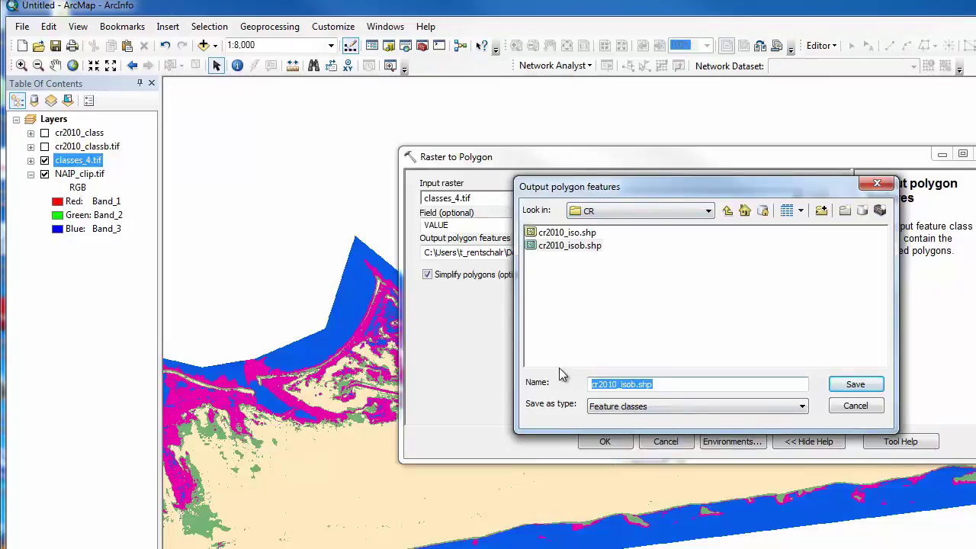
{"action": "type", "text": "ra"}
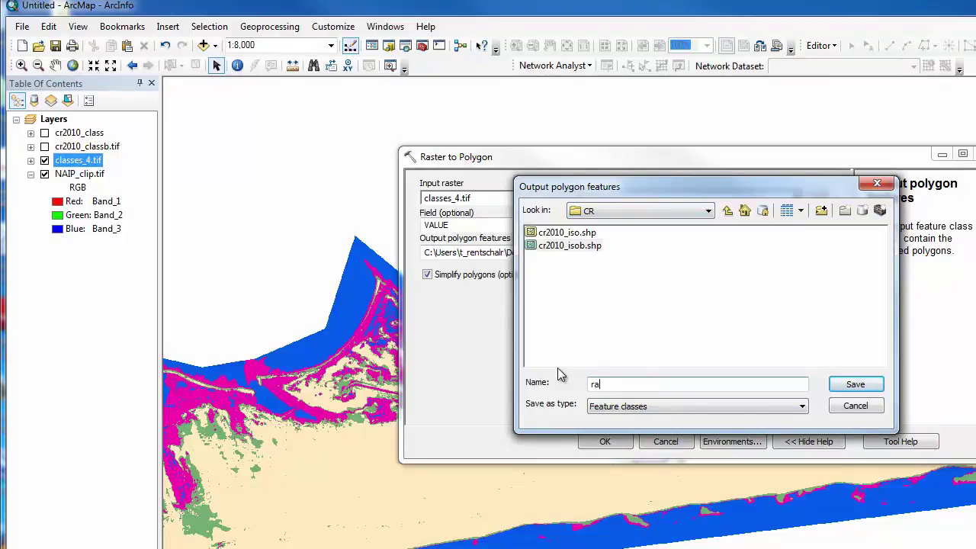
{"action": "type", "text": "st_"}
{"action": "type", "text": "pol"}
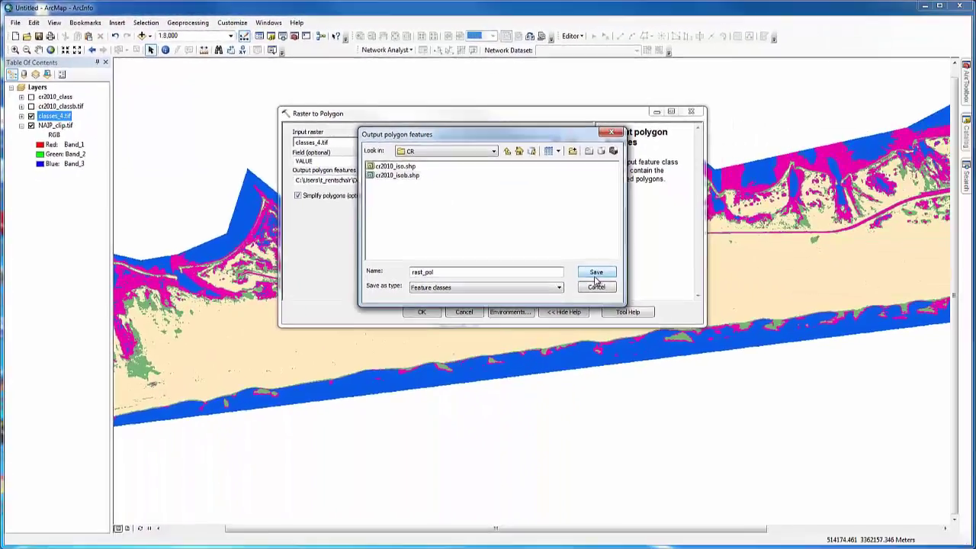
{"action": "left_click", "coordinate": [855, 383]}
{"action": "left_click", "coordinate": [298, 196]}
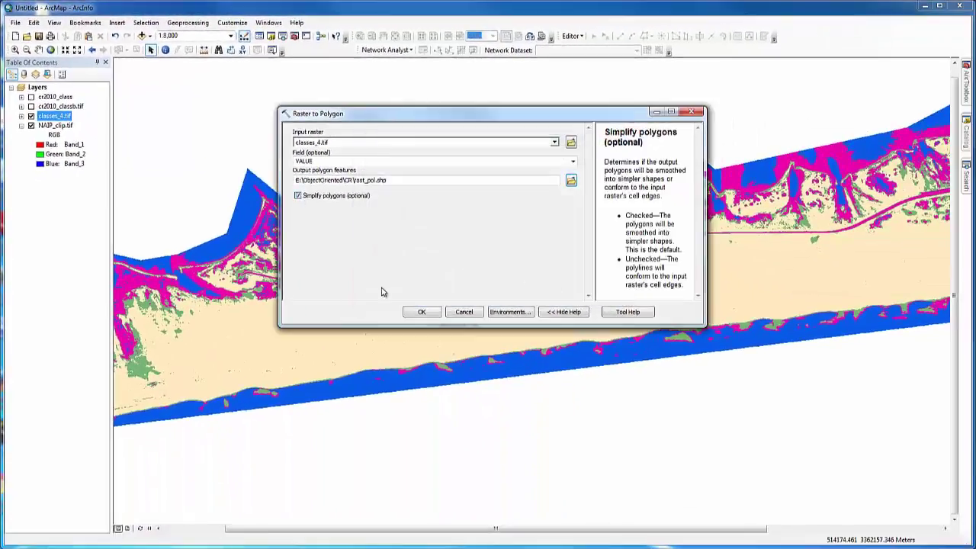
Step: Run the conversion to add rast_pol, start editing it, and switch to Select by Polygon
{"action": "left_click", "coordinate": [422, 312]}
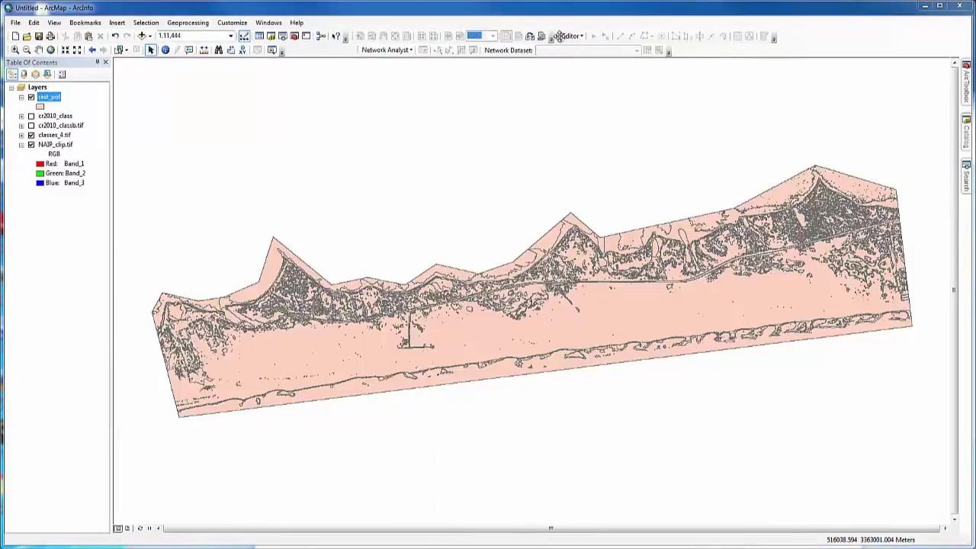
{"action": "right_click", "coordinate": [825, 46]}
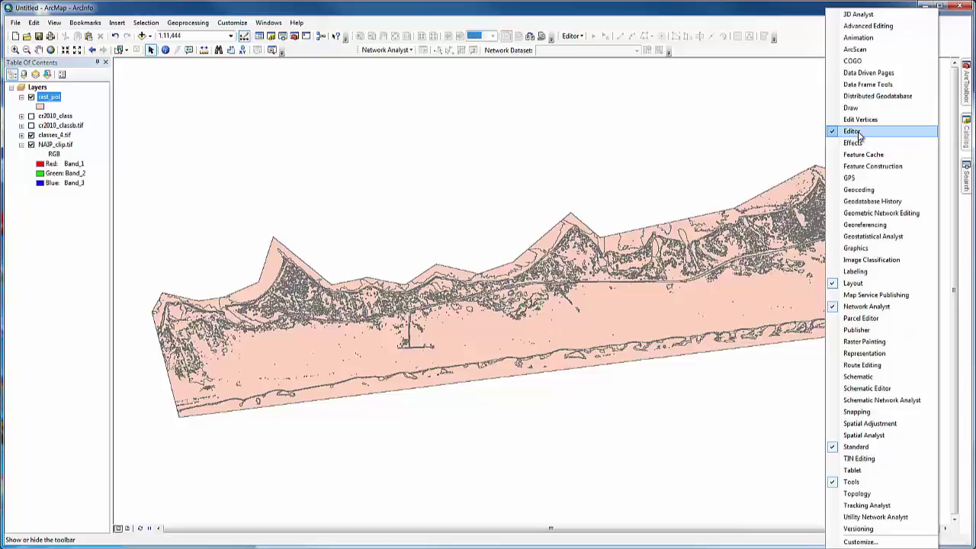
{"action": "left_click", "coordinate": [584, 40]}
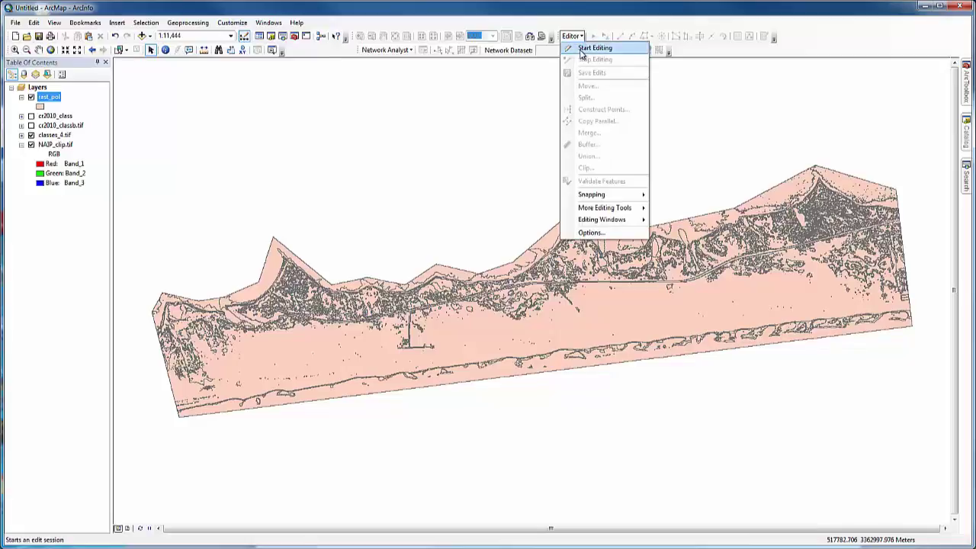
{"action": "left_click", "coordinate": [582, 50]}
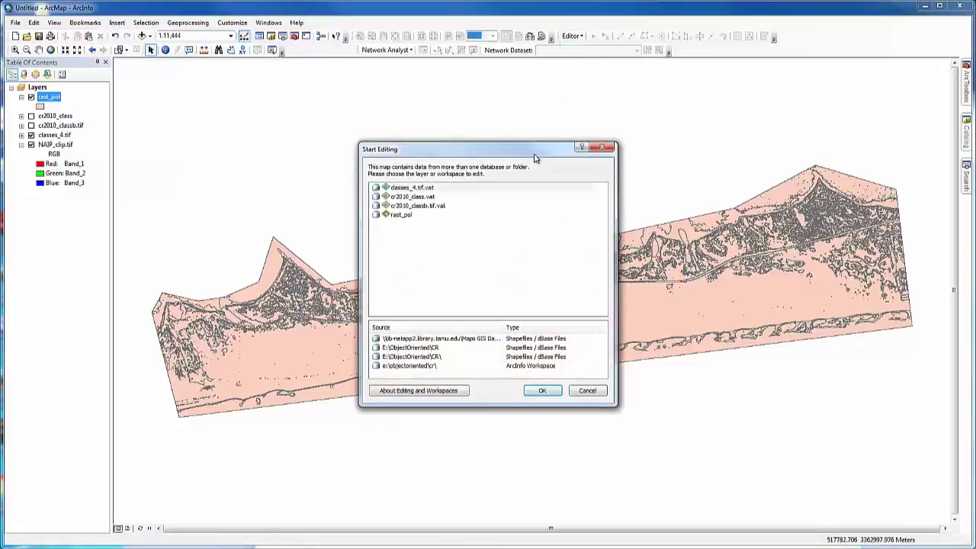
{"action": "left_click", "coordinate": [404, 217]}
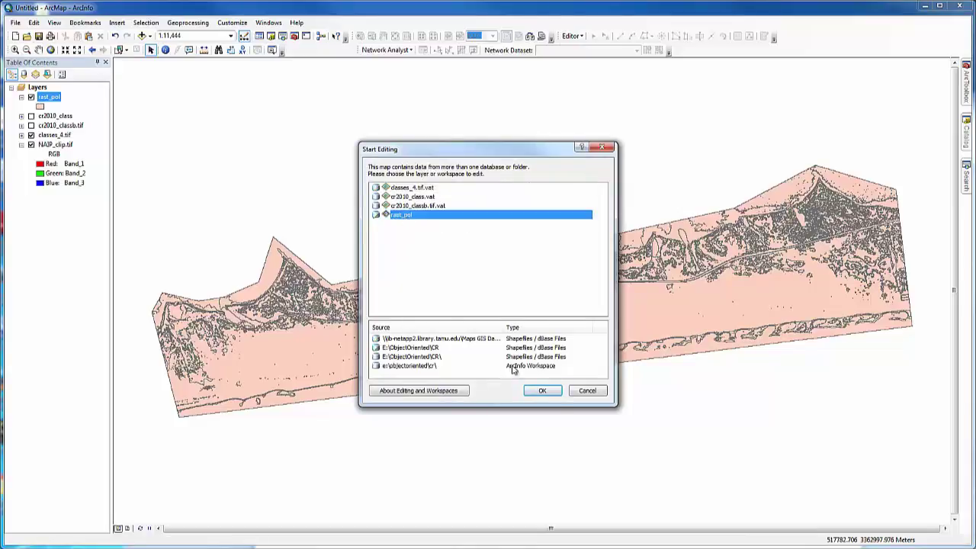
{"action": "left_click", "coordinate": [544, 391]}
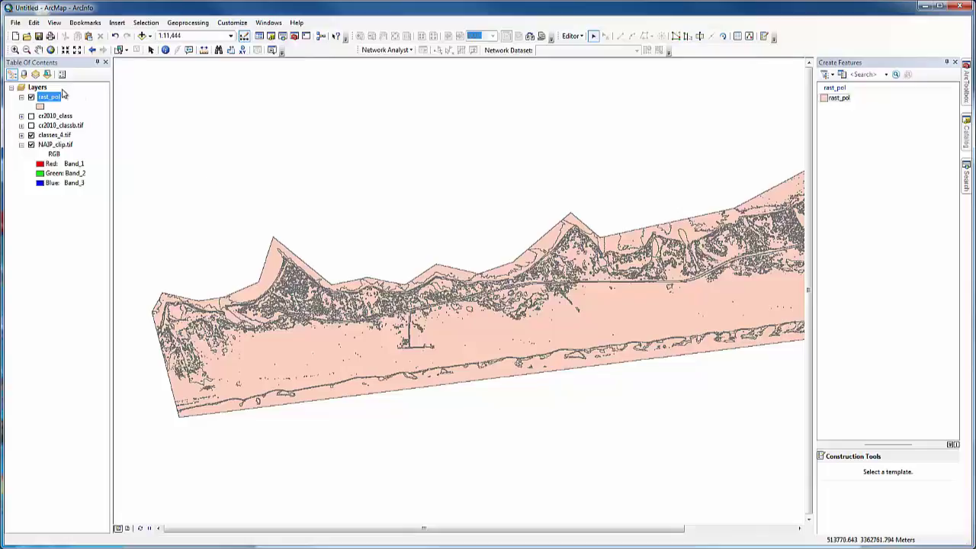
{"action": "left_click", "coordinate": [126, 52]}
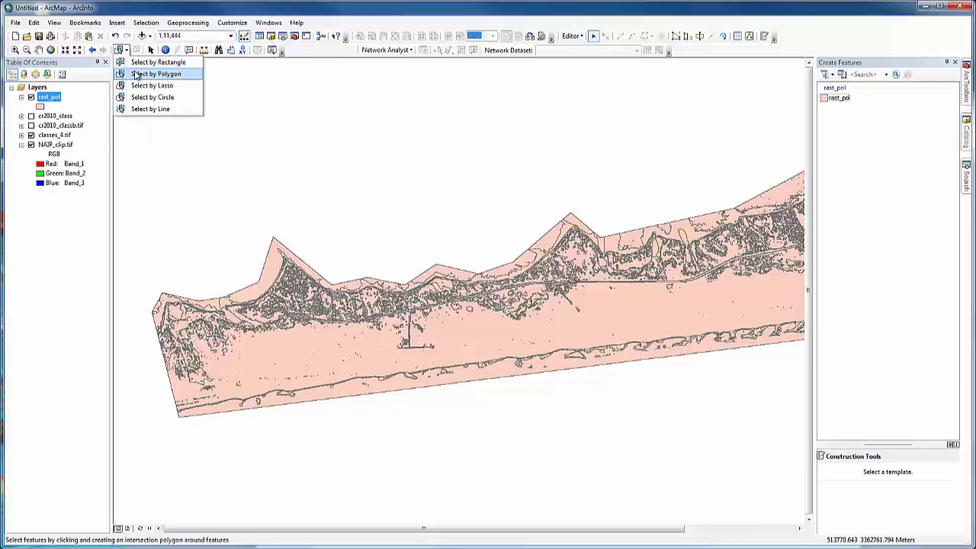
{"action": "left_click", "coordinate": [136, 74]}
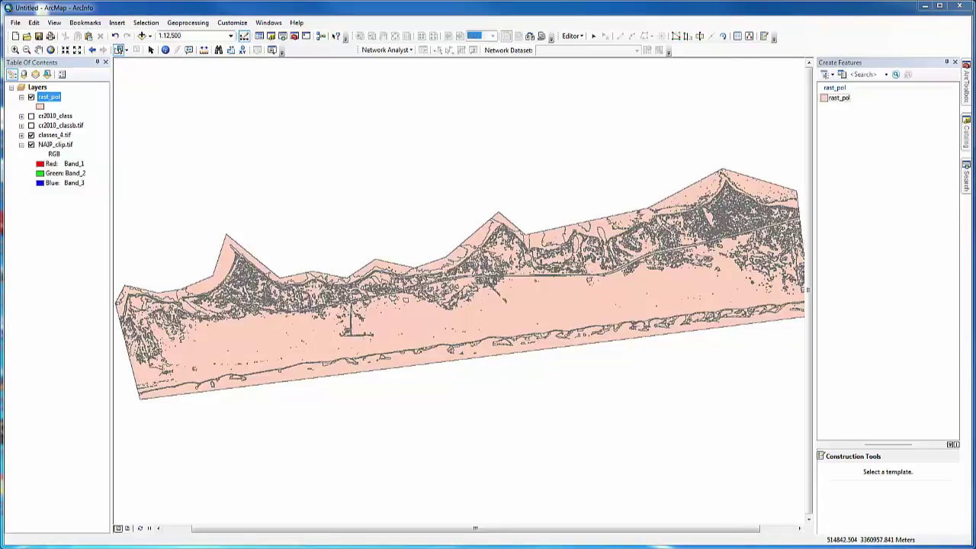
Step: Symbolize rast_pol by unique GRIDCODE values, adding all values with an orange-to-blue ramp
{"action": "right_click", "coordinate": [52, 97]}
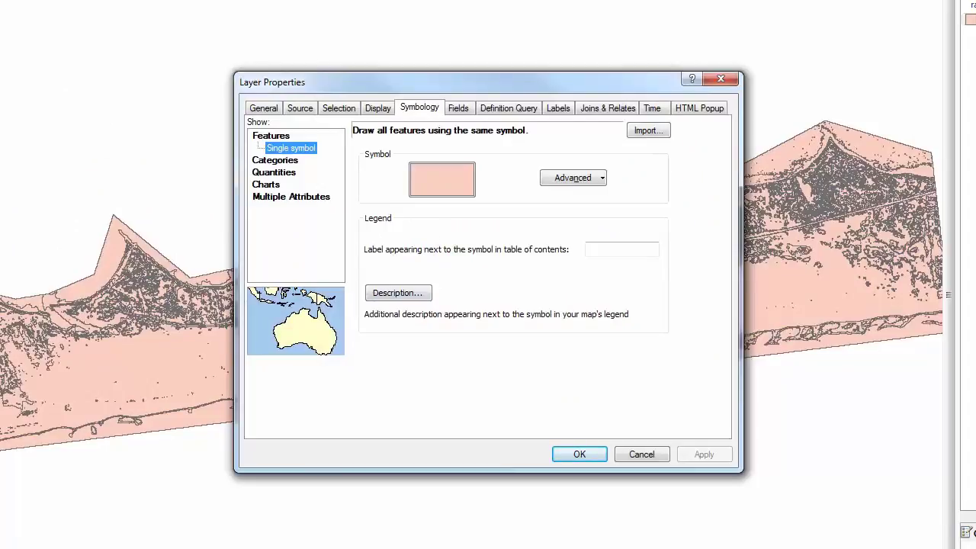
{"action": "key", "text": "Down"}
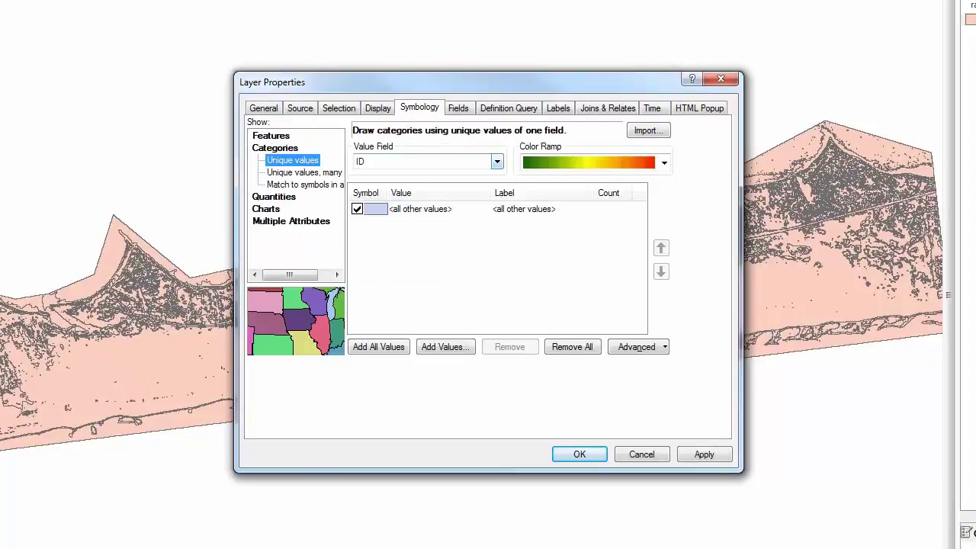
{"action": "left_click", "coordinate": [497, 162]}
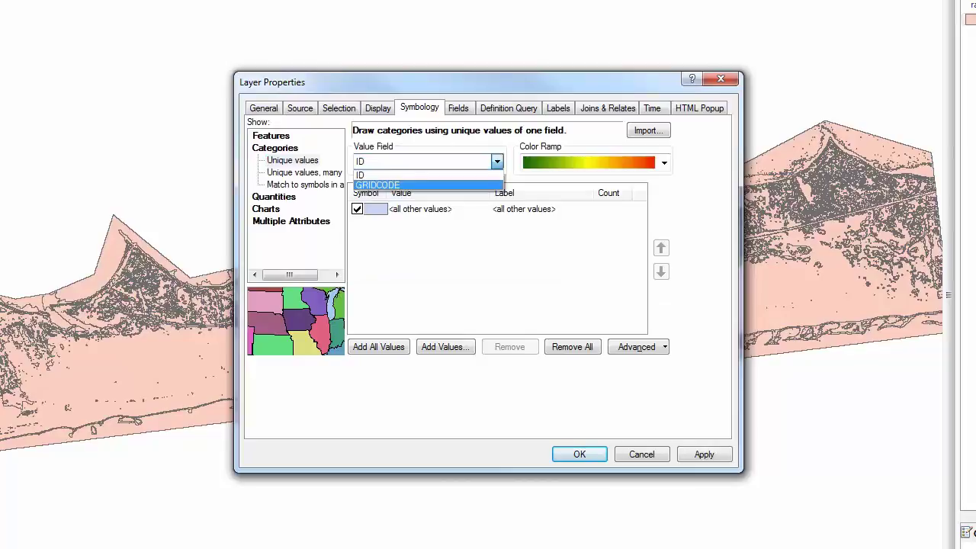
{"action": "key", "text": "Return"}
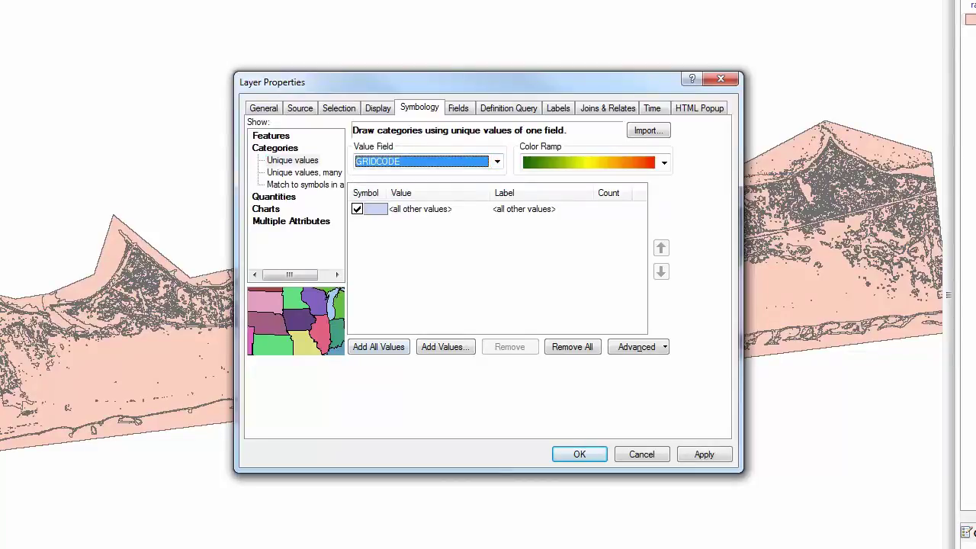
{"action": "left_click", "coordinate": [379, 347]}
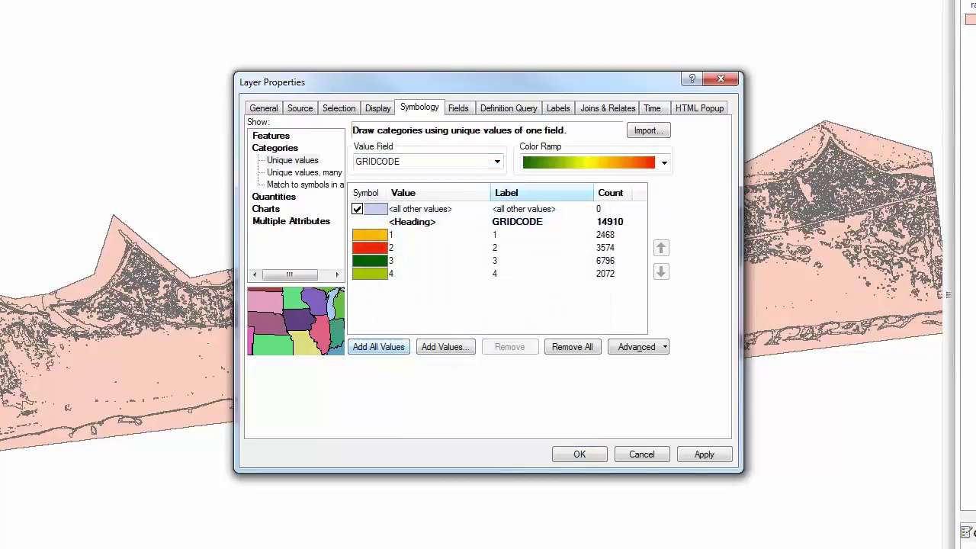
{"action": "left_click", "coordinate": [664, 162]}
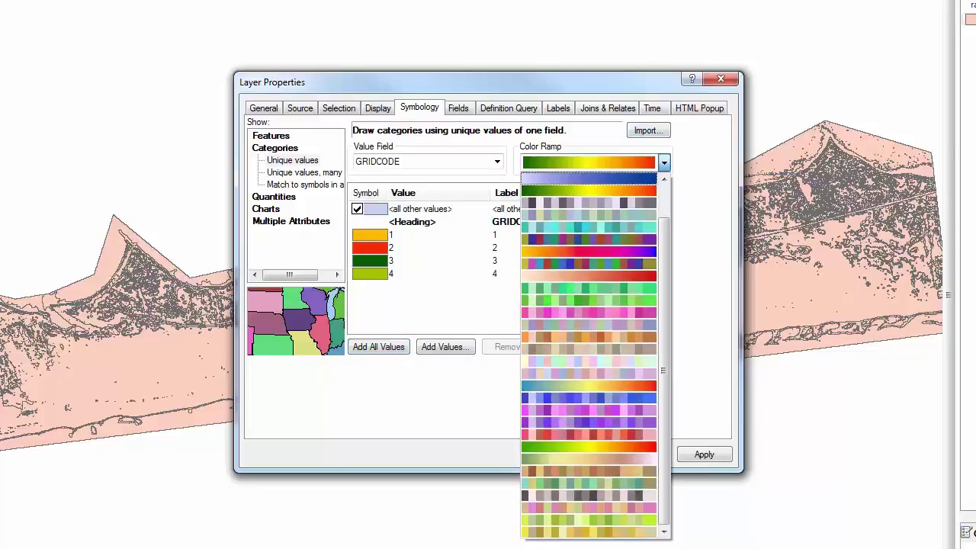
{"action": "left_click", "coordinate": [588, 252]}
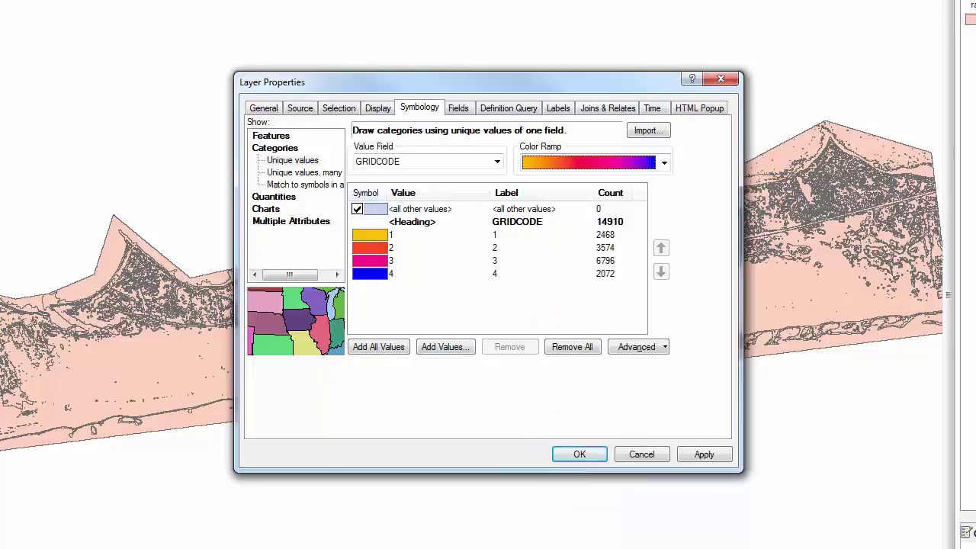
Step: Reverse the class order and flip symbols so class 1 is blue and class 4 yellow
{"action": "right_click", "coordinate": [372, 194]}
{"action": "right_click", "coordinate": [368, 235]}
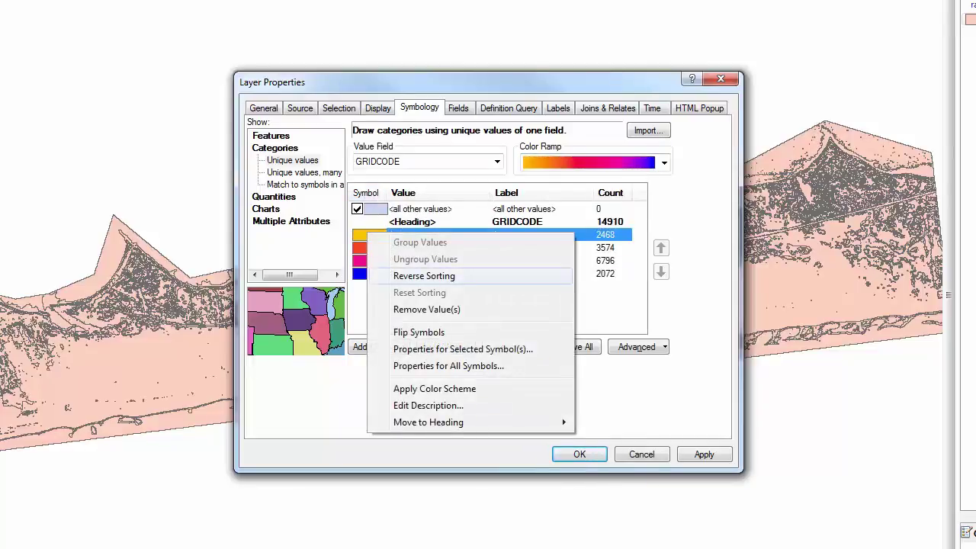
{"action": "left_click", "coordinate": [424, 276]}
{"action": "right_click", "coordinate": [370, 235]}
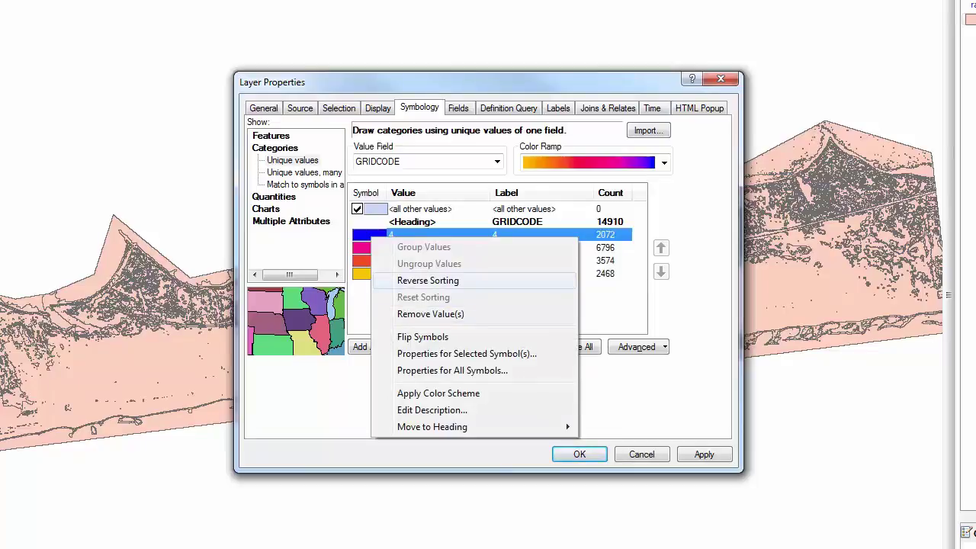
{"action": "left_click", "coordinate": [422, 336]}
Step: Apply the GRIDCODE symbology and open the rast_pol attribute table
{"action": "left_click", "coordinate": [555, 409]}
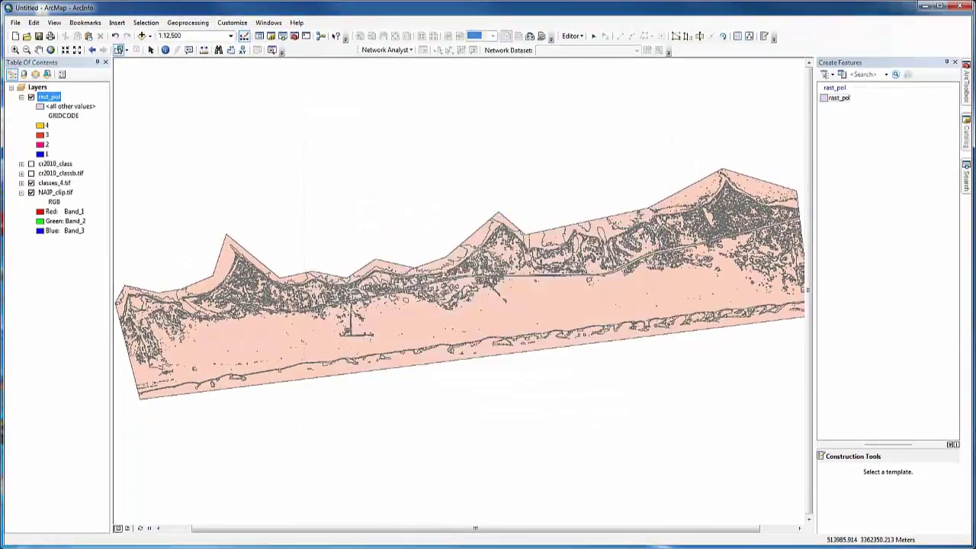
{"action": "right_click", "coordinate": [49, 97]}
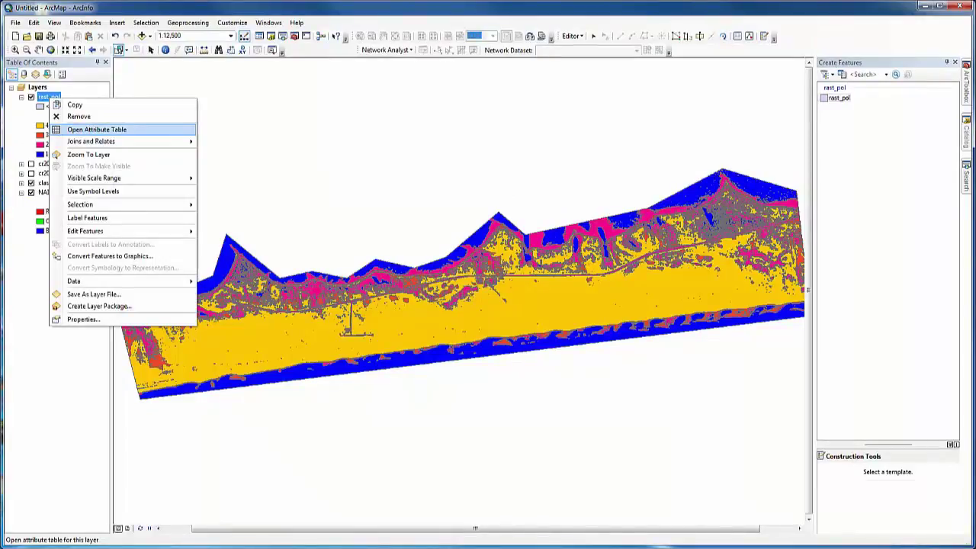
{"action": "left_click", "coordinate": [96, 129]}
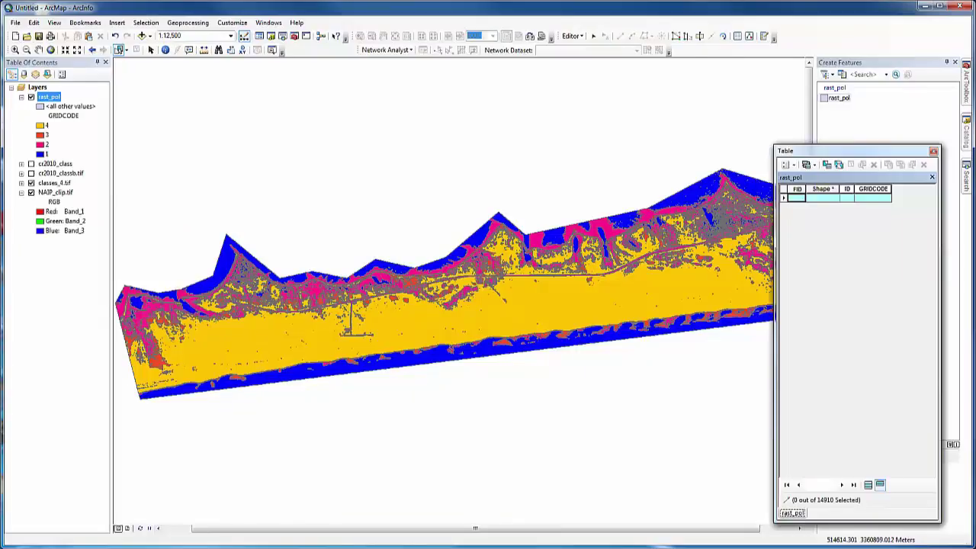
{"action": "scroll", "coordinate": [214, 378], "scroll_direction": "down", "scroll_amount": 1}
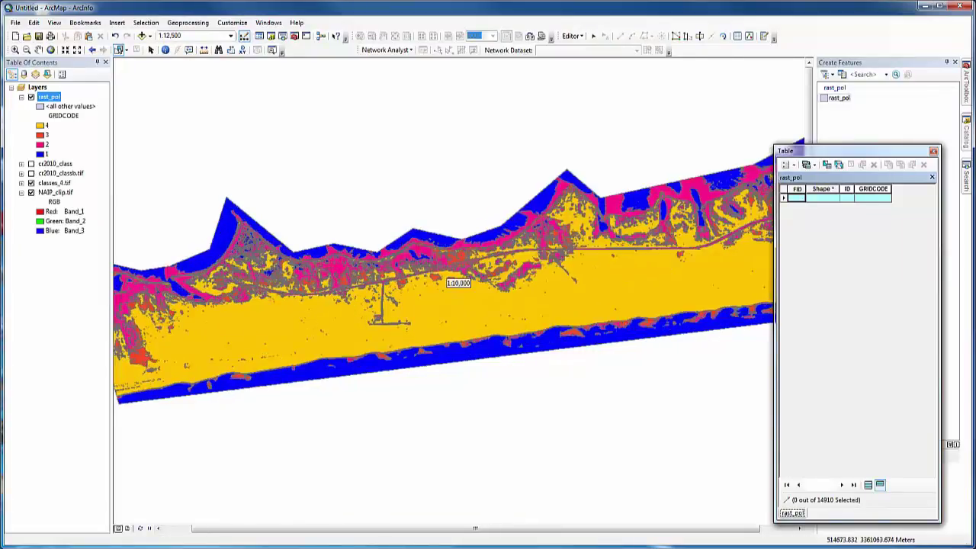
{"action": "scroll", "coordinate": [221, 375], "scroll_direction": "down", "scroll_amount": 1}
Step: Draw a selection polygon around the southern shoreline strip to select its 25 polygons
{"action": "left_click", "coordinate": [123, 49]}
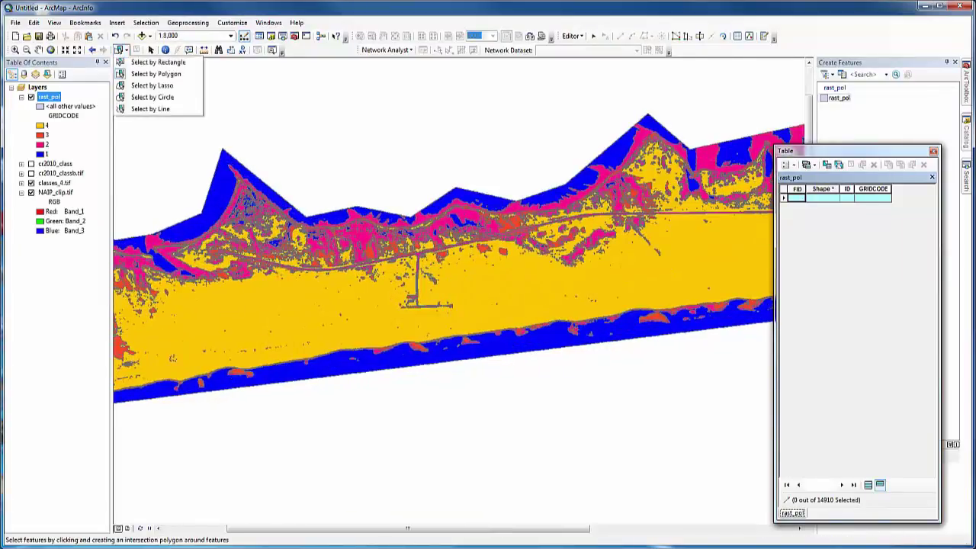
{"action": "left_click", "coordinate": [155, 74]}
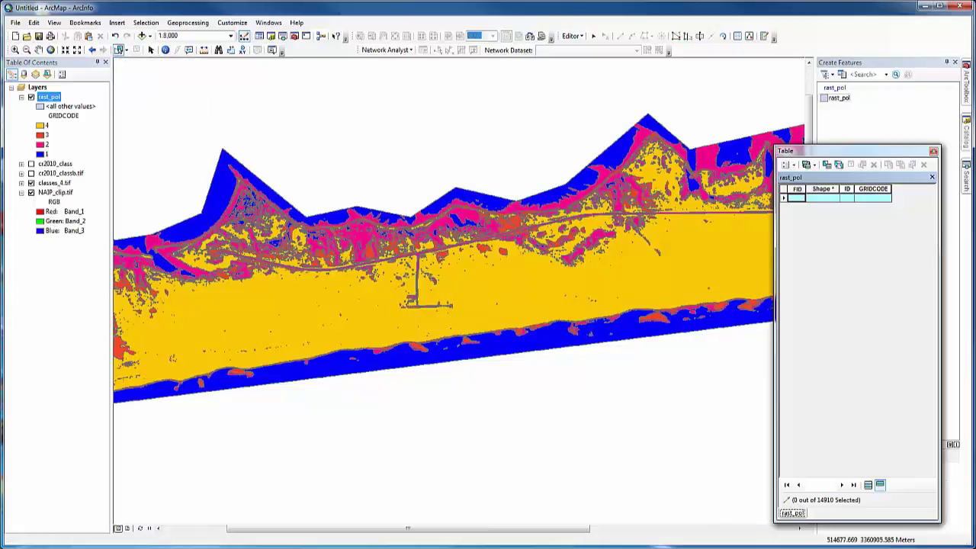
{"action": "left_click", "coordinate": [227, 374]}
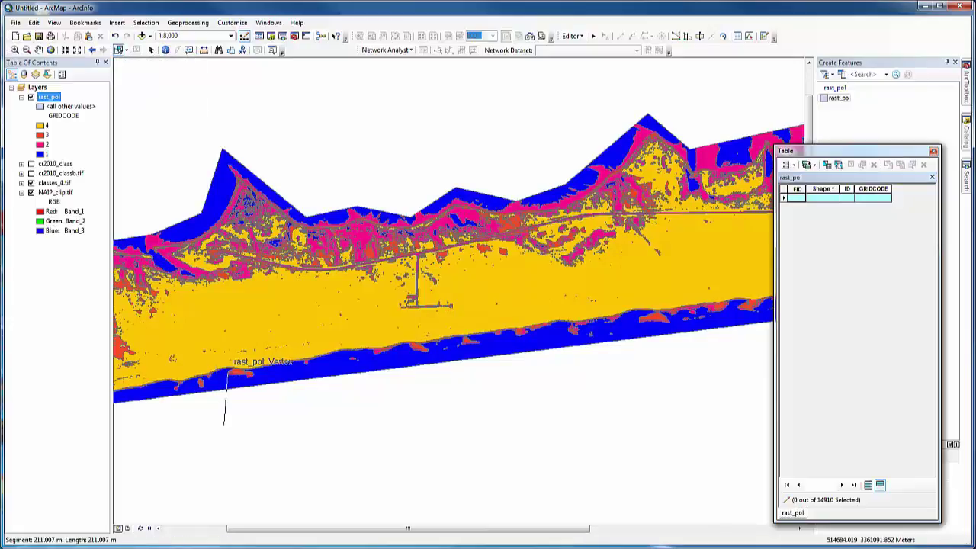
{"action": "left_click", "coordinate": [227, 375]}
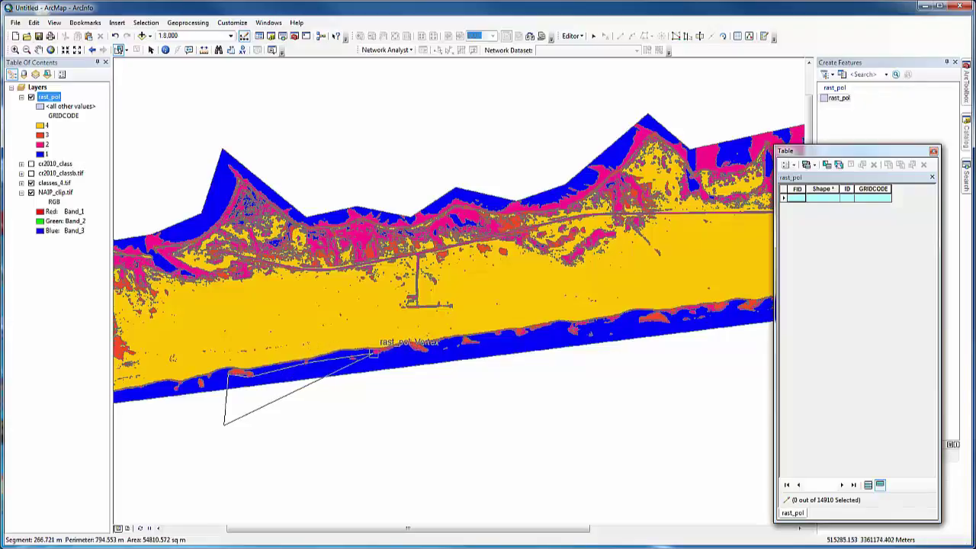
{"action": "left_click", "coordinate": [456, 347]}
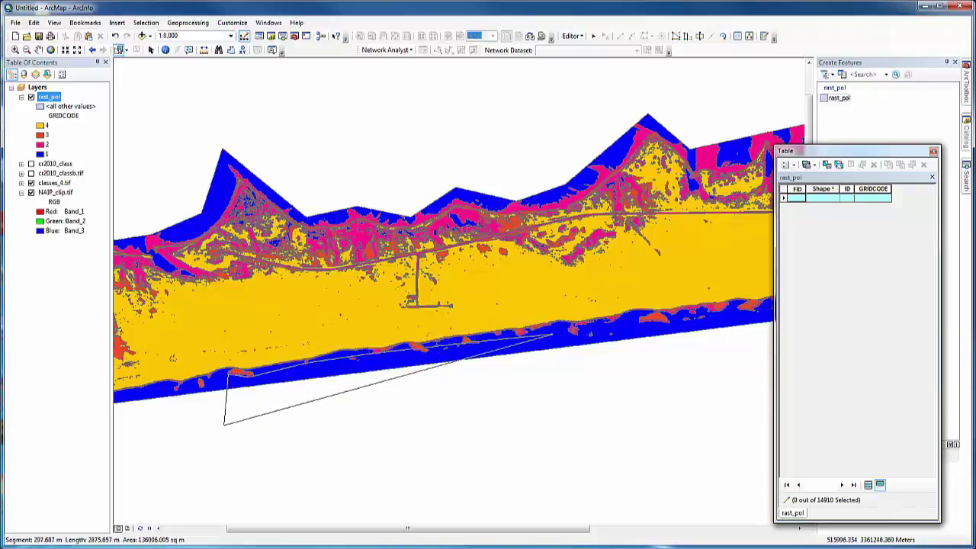
{"action": "left_click", "coordinate": [546, 325]}
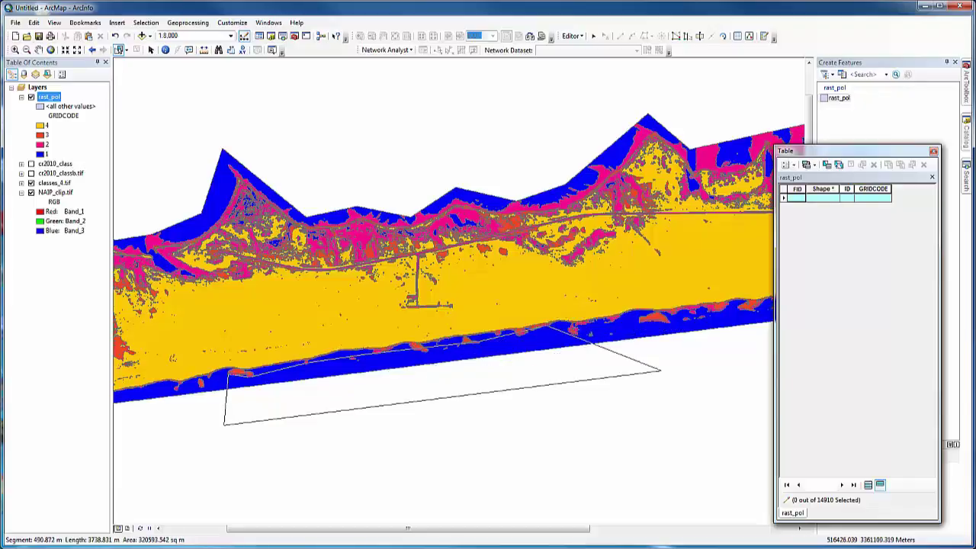
{"action": "double_click", "coordinate": [658, 369]}
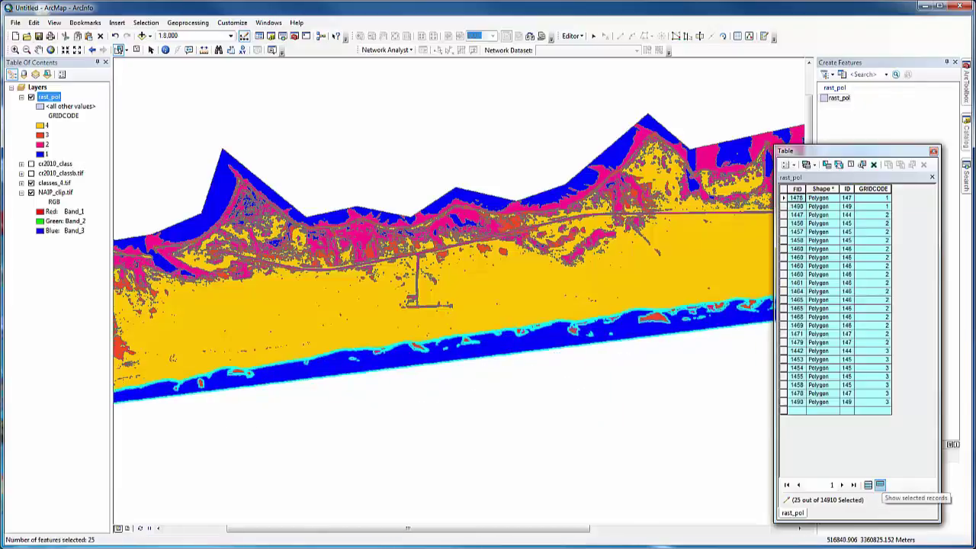
Step: Calculate GRIDCODE = 1 for the 25 selected shoreline polygons, then clear the selection
{"action": "right_click", "coordinate": [873, 189]}
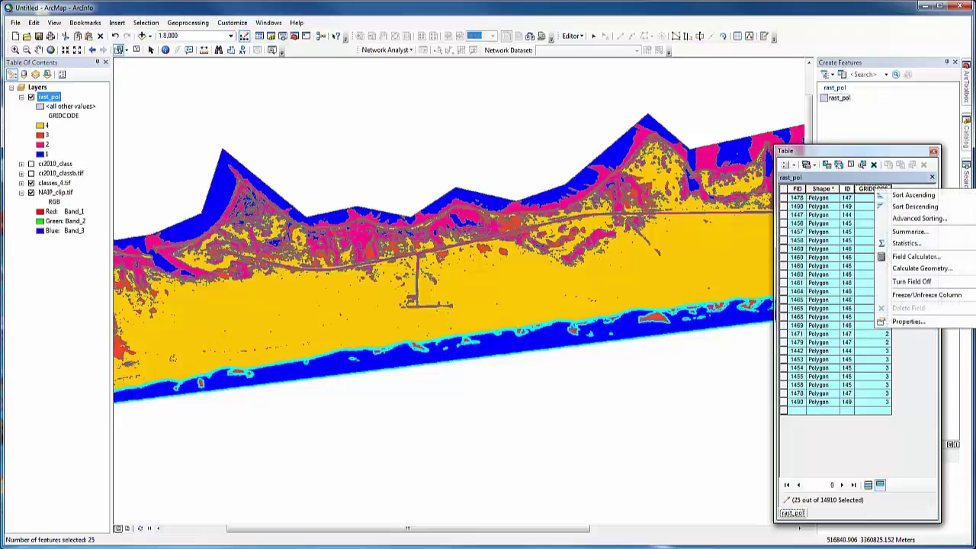
{"action": "left_click", "coordinate": [915, 257]}
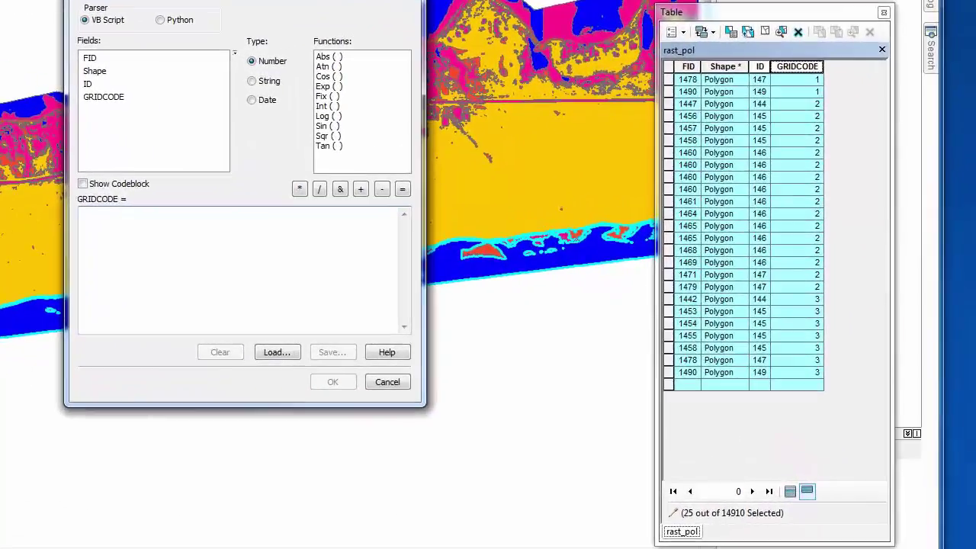
{"action": "type", "text": "1"}
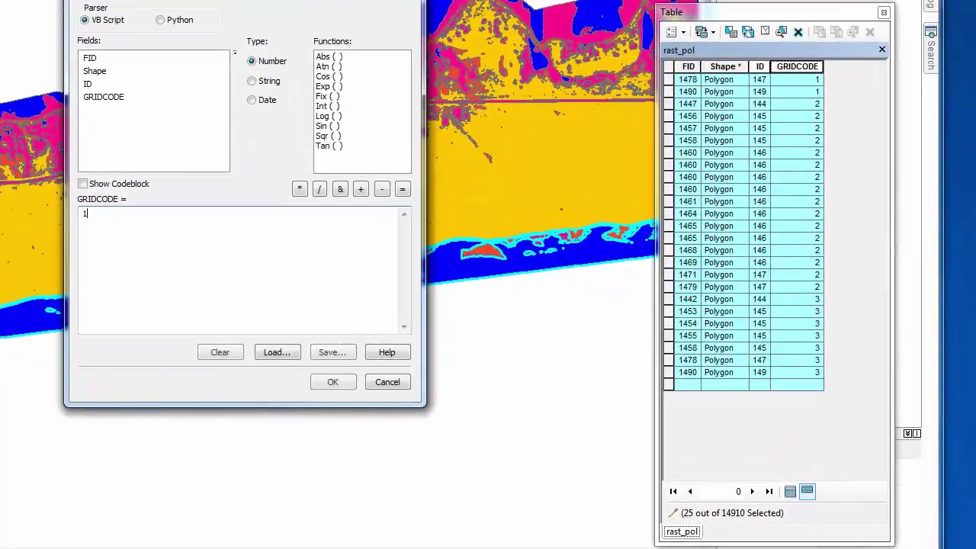
{"action": "key", "text": "Return"}
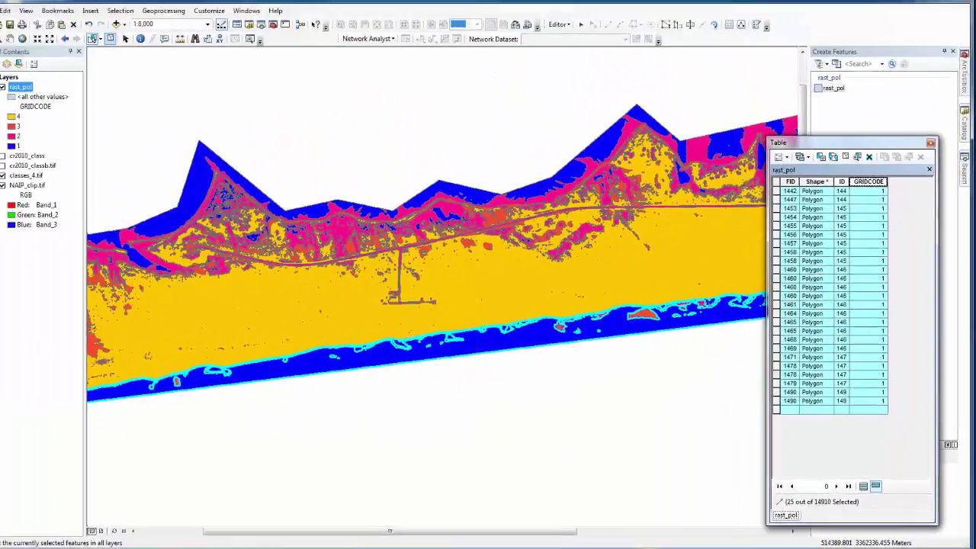
{"action": "key", "text": "ctrl+shift+a"}
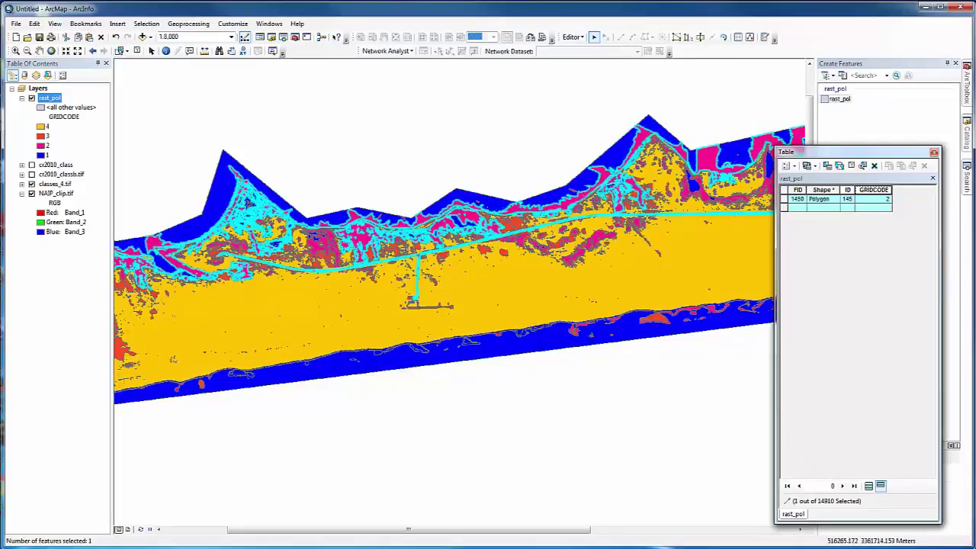
Step: Pan and zoom along the coast to centre the class 2 marsh channels
{"action": "left_click_drag", "start_coordinate": [412, 301], "coordinate": [168, 351]}
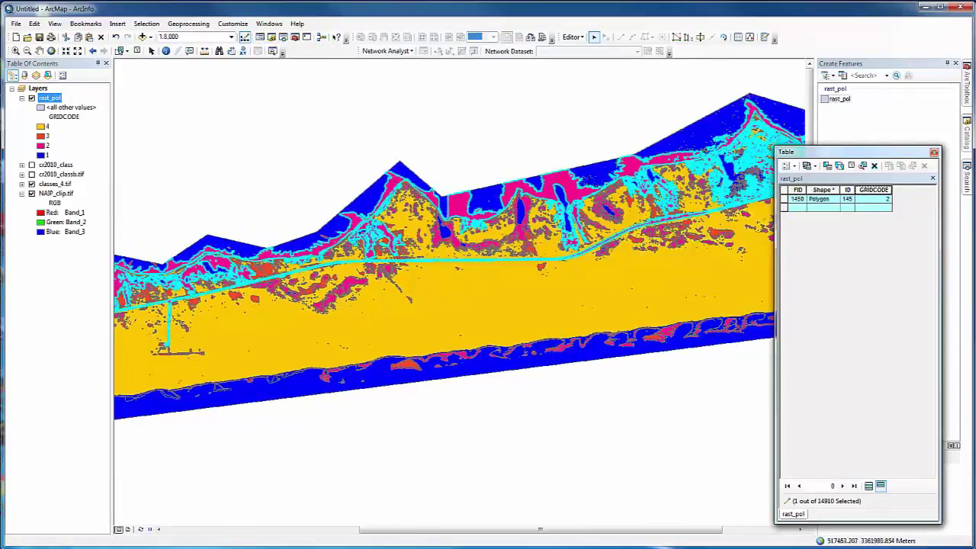
{"action": "left_click_drag", "start_coordinate": [457, 267], "coordinate": [410, 282]}
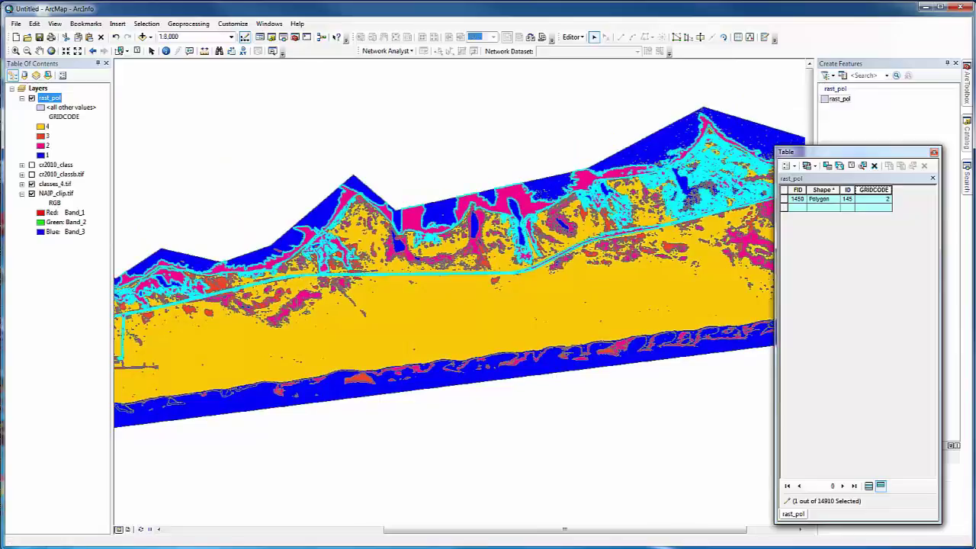
{"action": "scroll", "coordinate": [453, 288], "scroll_direction": "up", "scroll_amount": 4}
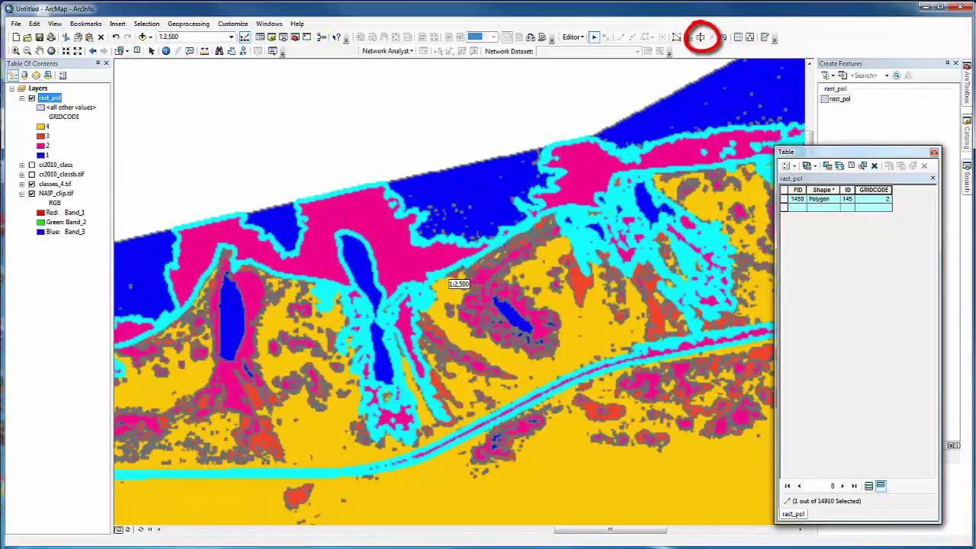
{"action": "left_click_drag", "start_coordinate": [457, 283], "coordinate": [339, 332]}
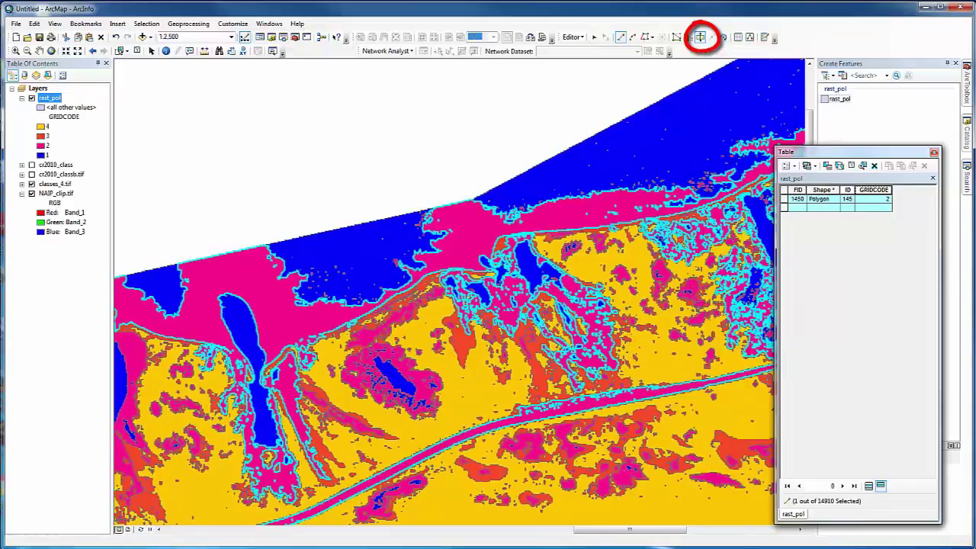
Step: Cut marsh polygon FID 1450 with a multi-vertex line across the channels, splitting it into pieces
{"action": "left_click", "coordinate": [700, 37]}
{"action": "scroll", "coordinate": [432, 282], "scroll_direction": "up", "scroll_amount": 2}
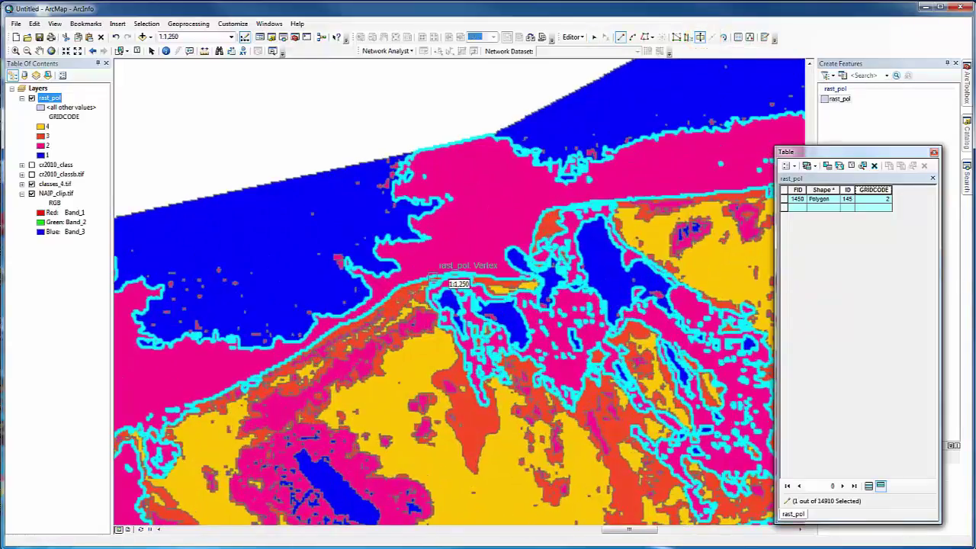
{"action": "left_click", "coordinate": [432, 282]}
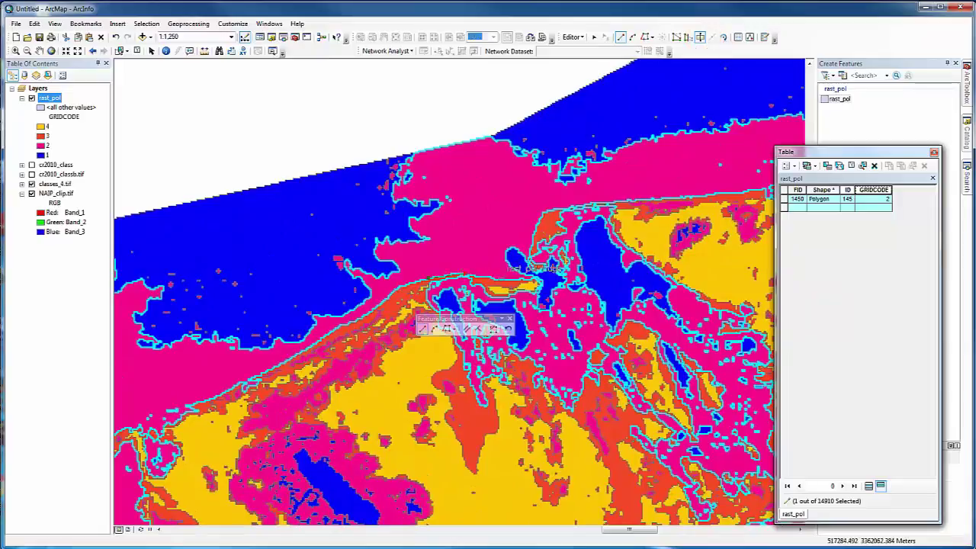
{"action": "left_click", "coordinate": [465, 298]}
{"action": "left_click", "coordinate": [532, 284]}
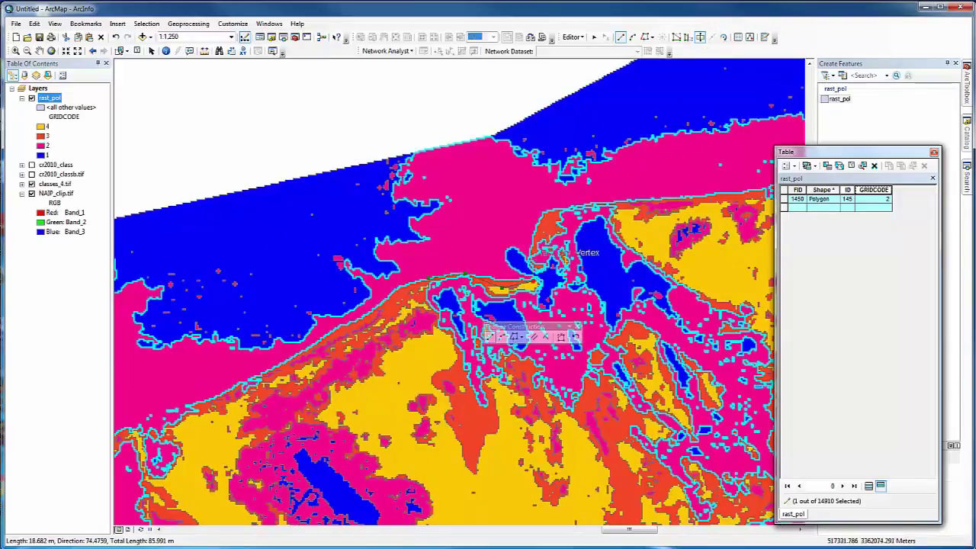
{"action": "left_click", "coordinate": [534, 253]}
{"action": "left_click", "coordinate": [537, 232]}
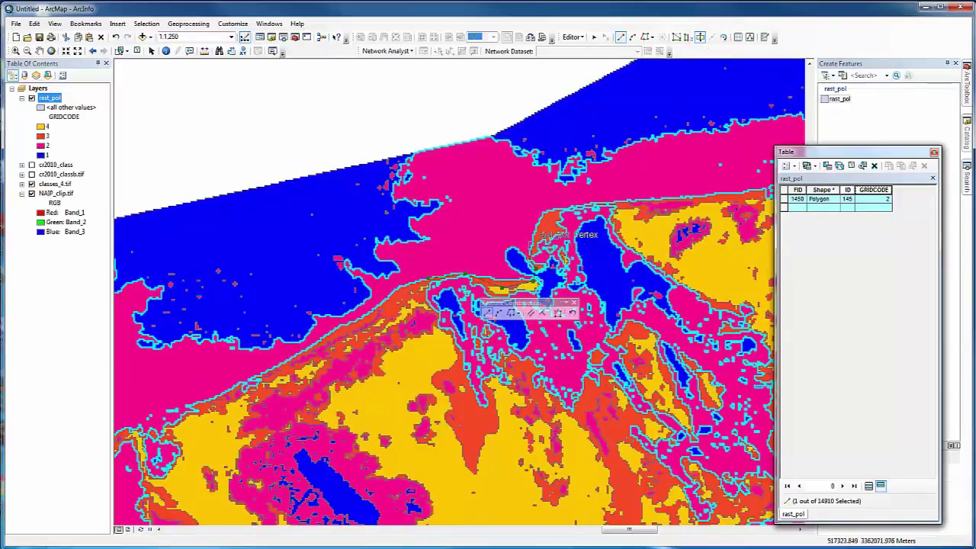
{"action": "left_click", "coordinate": [547, 245]}
{"action": "left_click", "coordinate": [561, 238]}
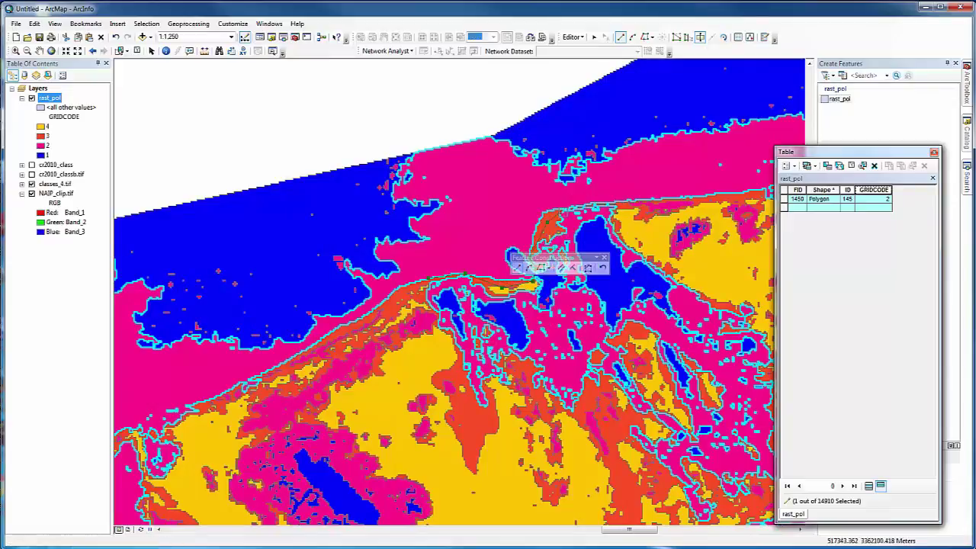
{"action": "left_click", "coordinate": [592, 229]}
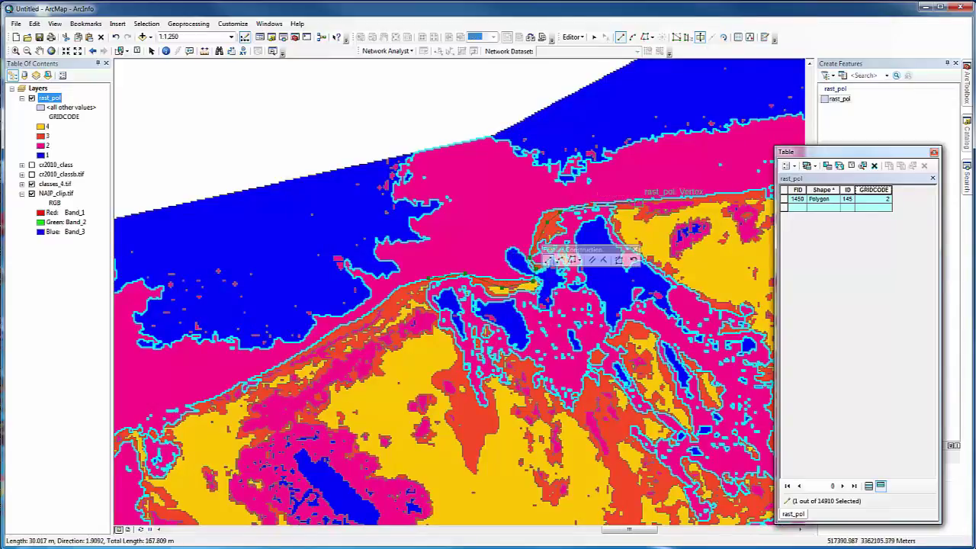
{"action": "left_click", "coordinate": [643, 203]}
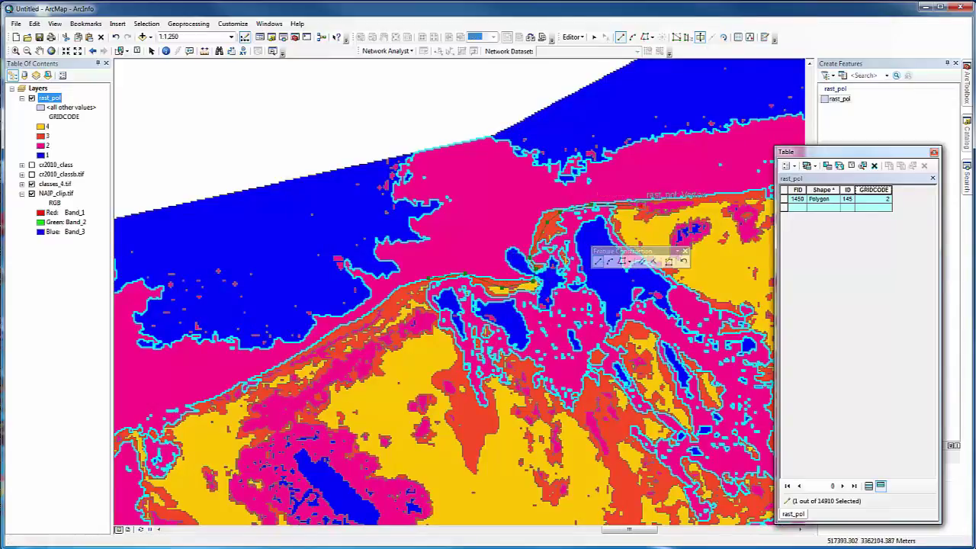
{"action": "double_click", "coordinate": [642, 201]}
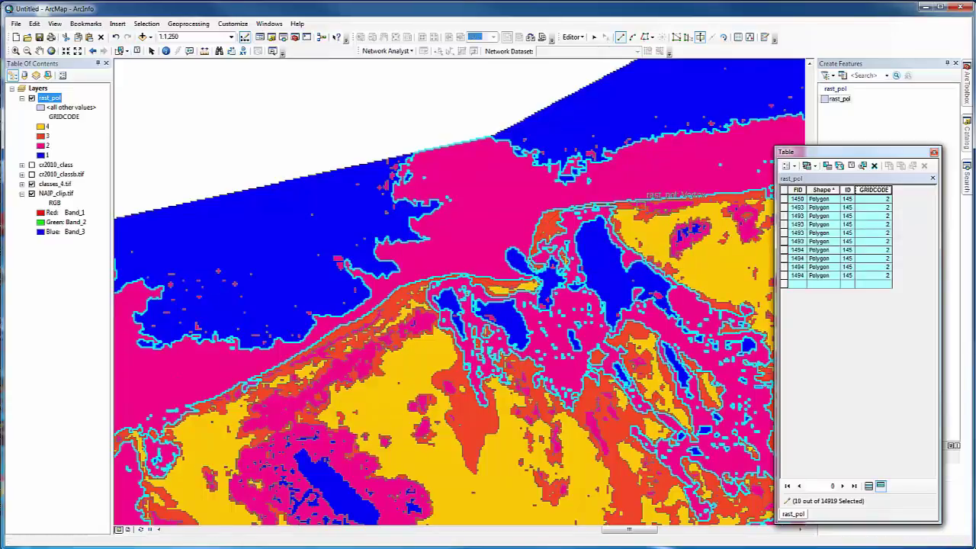
{"action": "left_click", "coordinate": [119, 50]}
{"action": "left_click", "coordinate": [509, 202]}
{"action": "scroll", "coordinate": [509, 202], "scroll_direction": "up", "scroll_amount": 2}
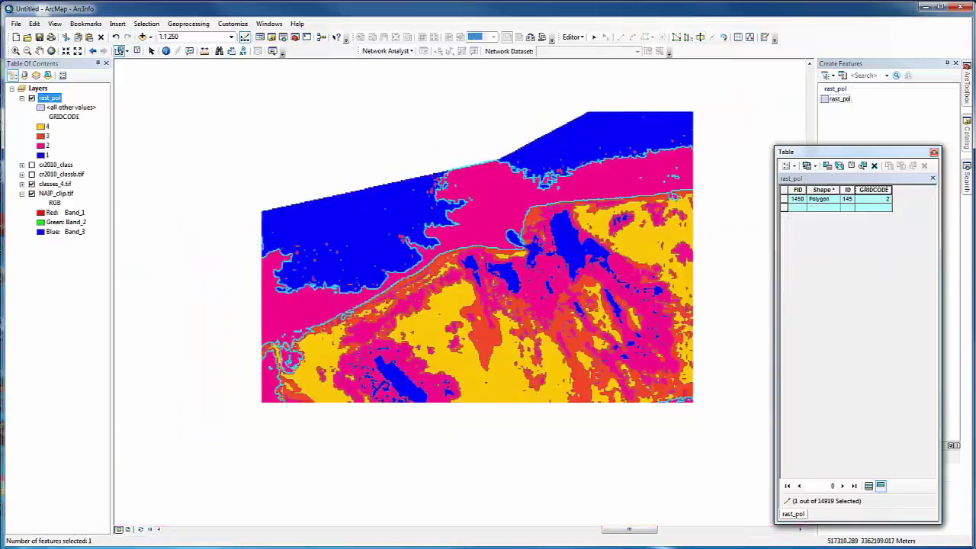